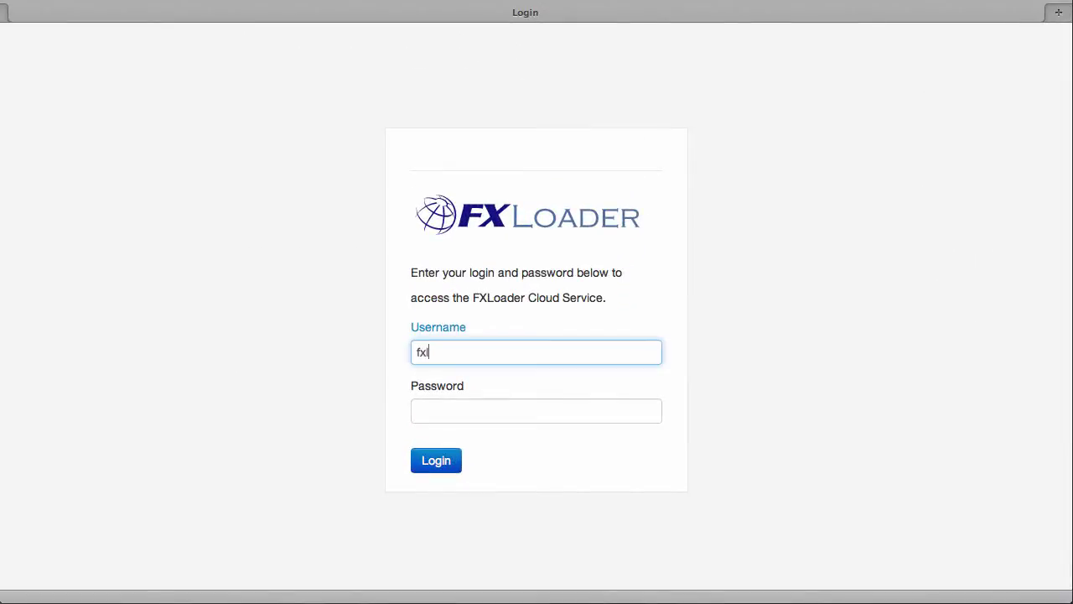
Enter the account password and log in to the FXLoader Cloud Service
key(Tab)
text(*****)
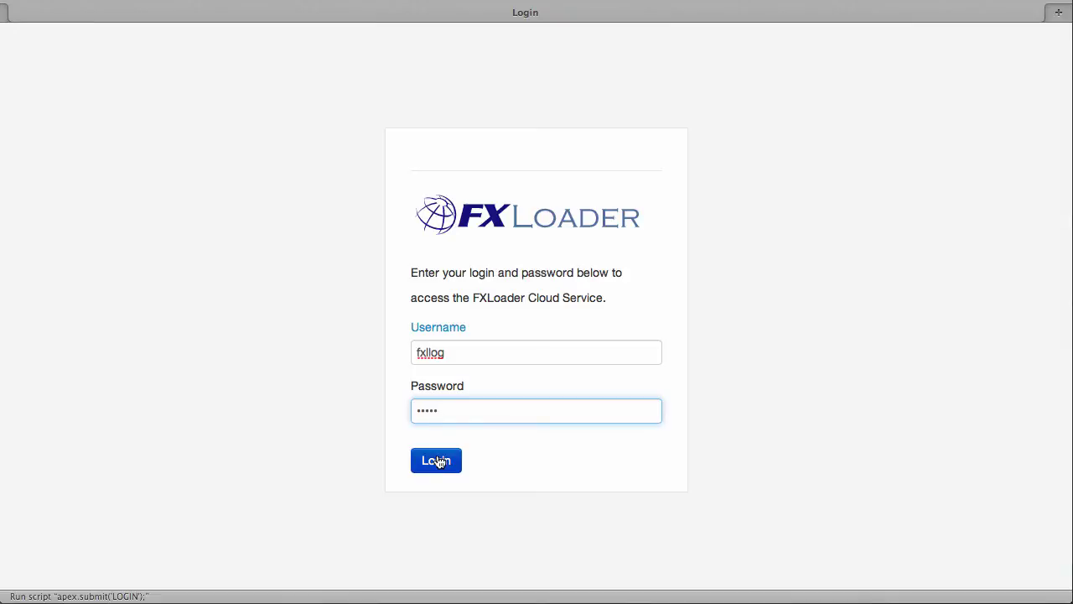
click(437, 461)
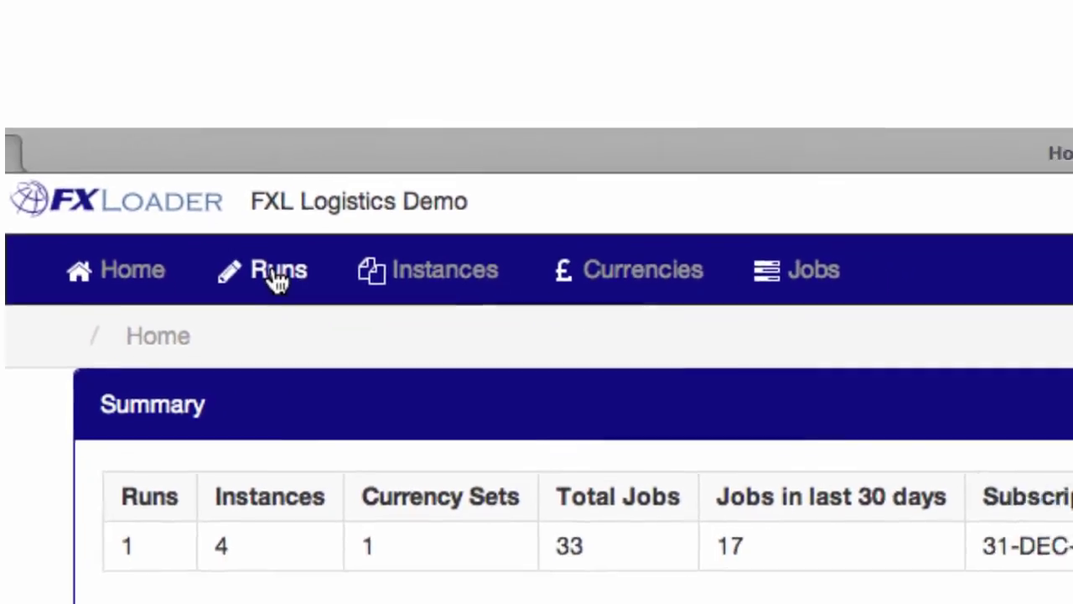
Open the FXL Demo run from the runs list and examine its available frequency options
click(276, 277)
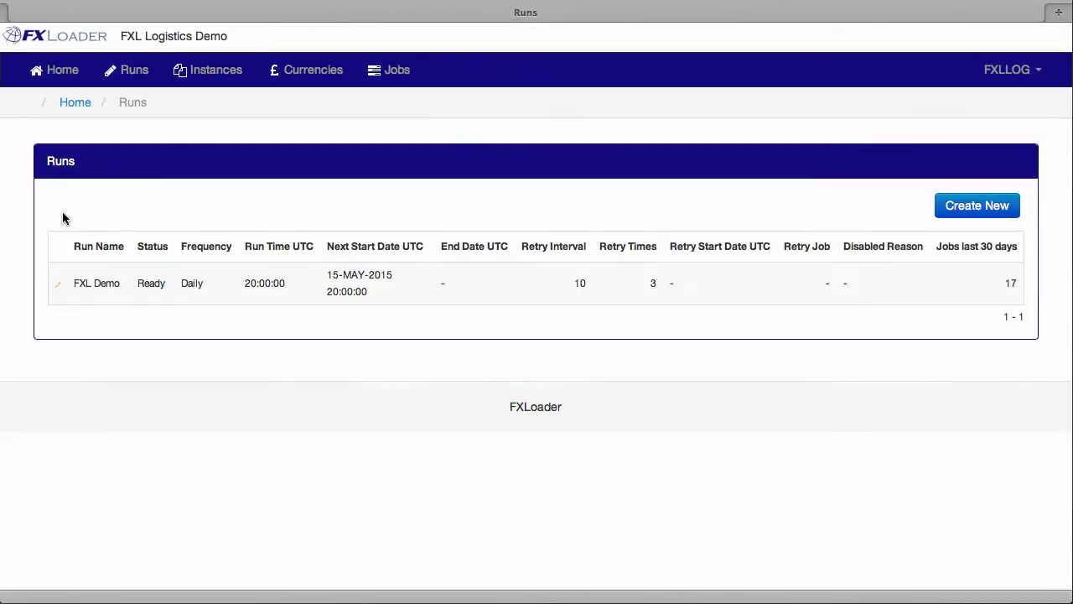
click(60, 288)
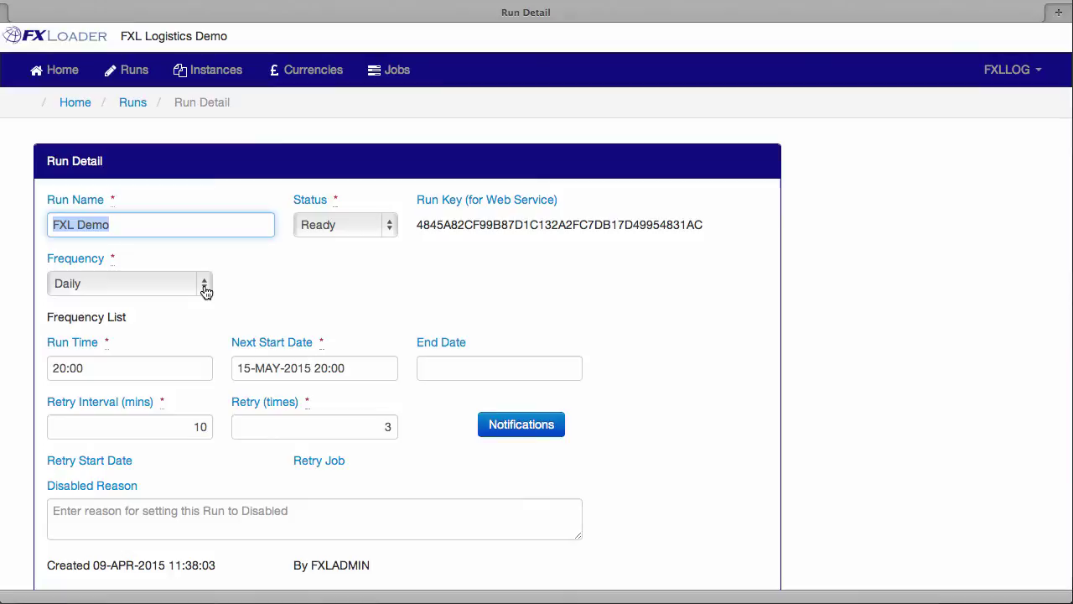
click(206, 288)
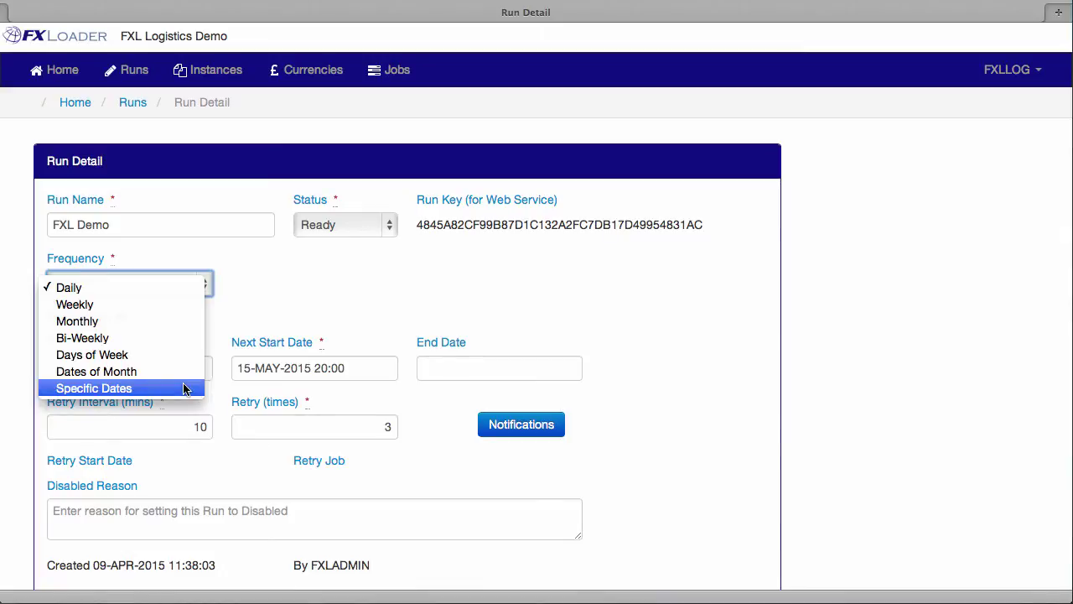
click(280, 315)
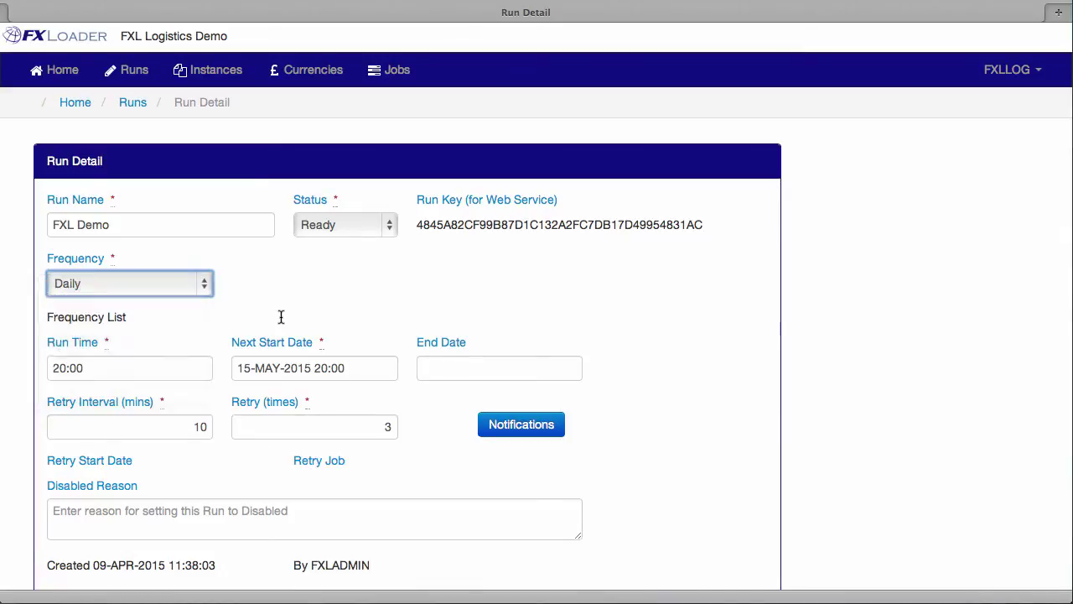
Examine the run's time and next start date pickers, along with its retry interval and retry count
click(197, 368)
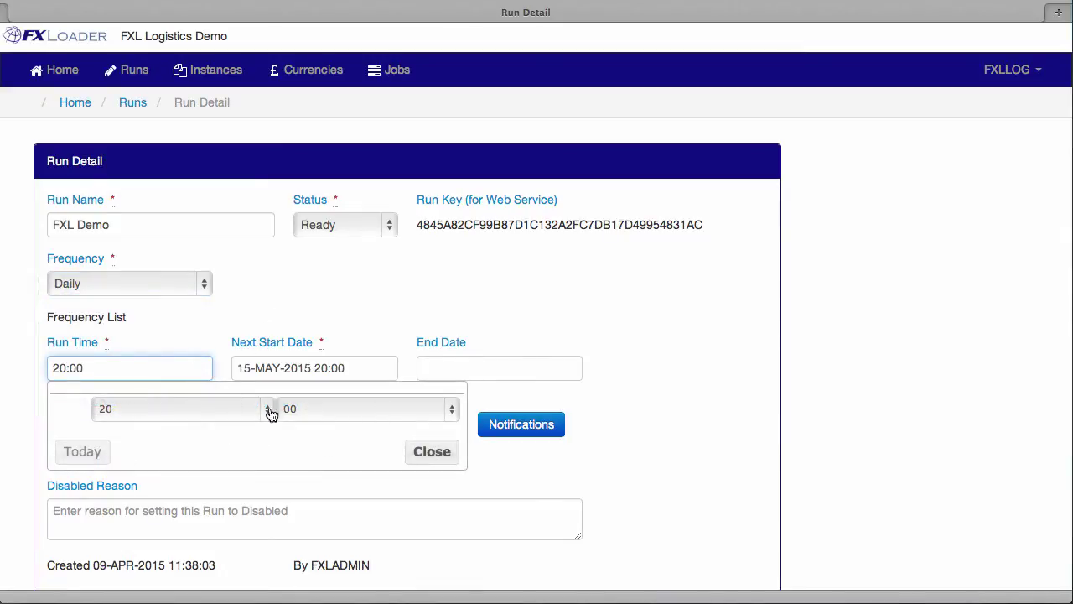
click(422, 457)
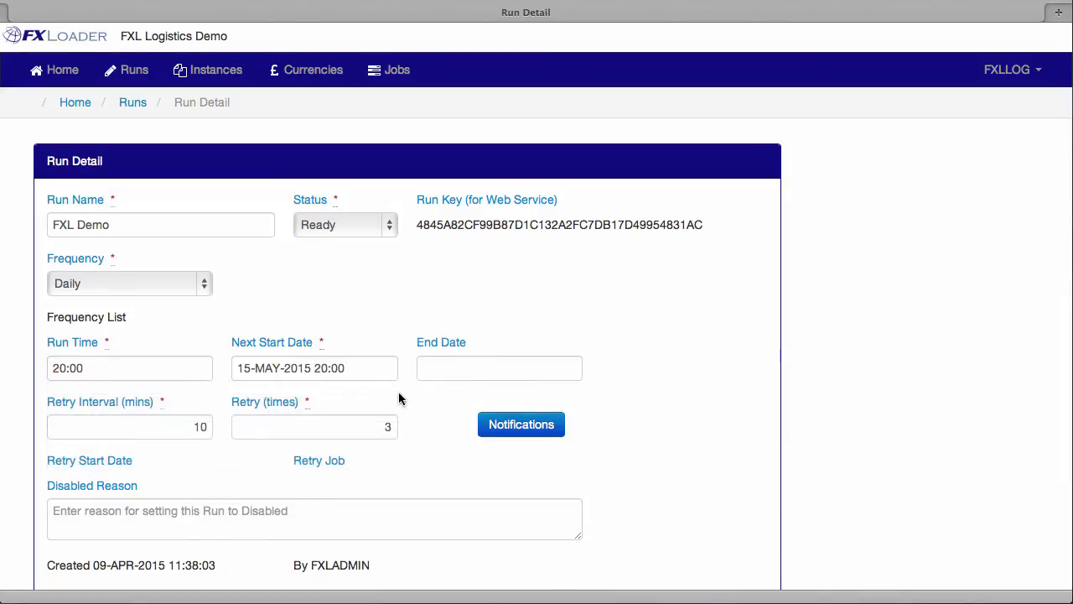
click(386, 365)
click(422, 339)
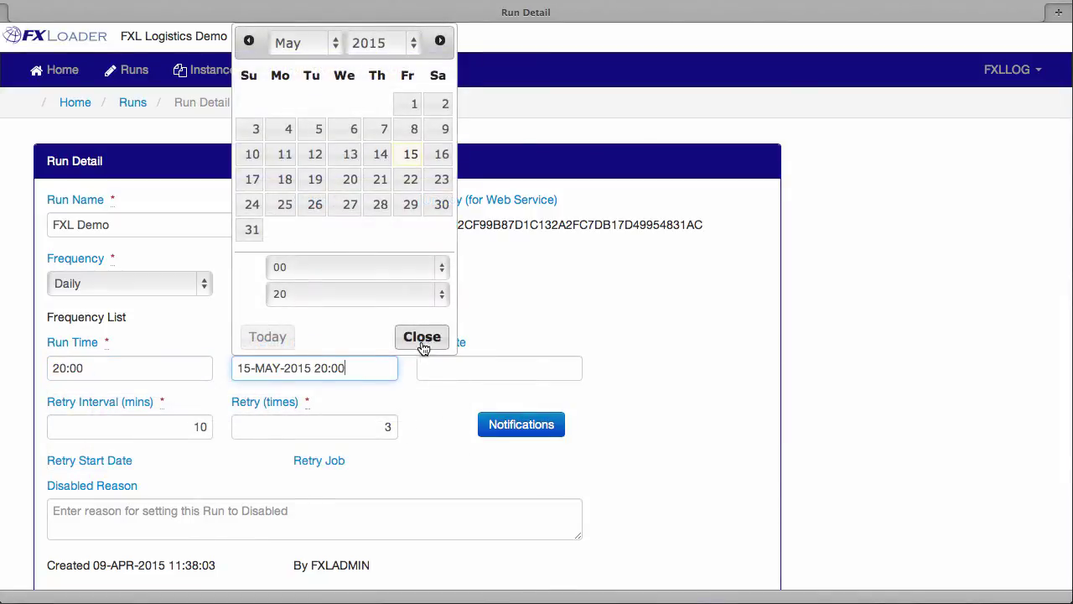
click(168, 431)
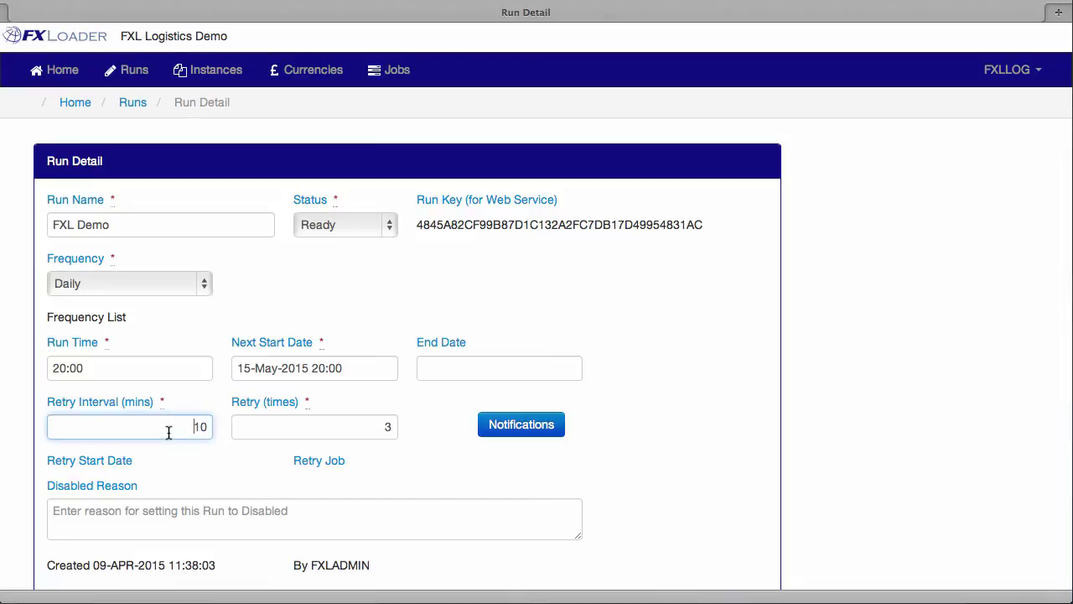
click(330, 426)
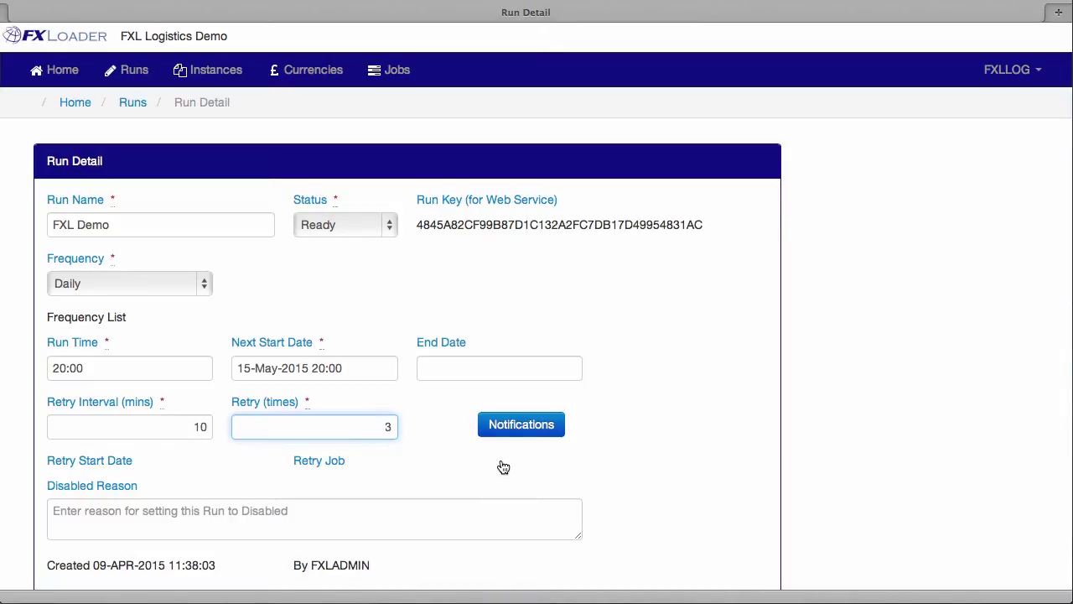
Examine the run's email notification settings and return to the run's details without changing them
click(530, 431)
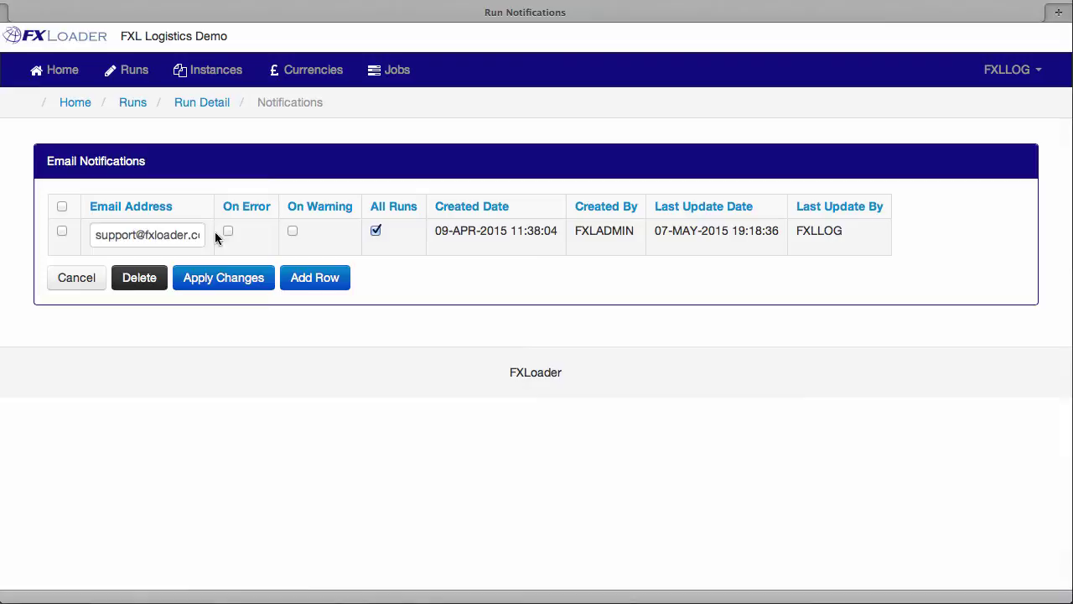
click(88, 278)
Examine the As Of Date picker for an immediate run and the list of stages below it
scroll(182, 366, down, 1)
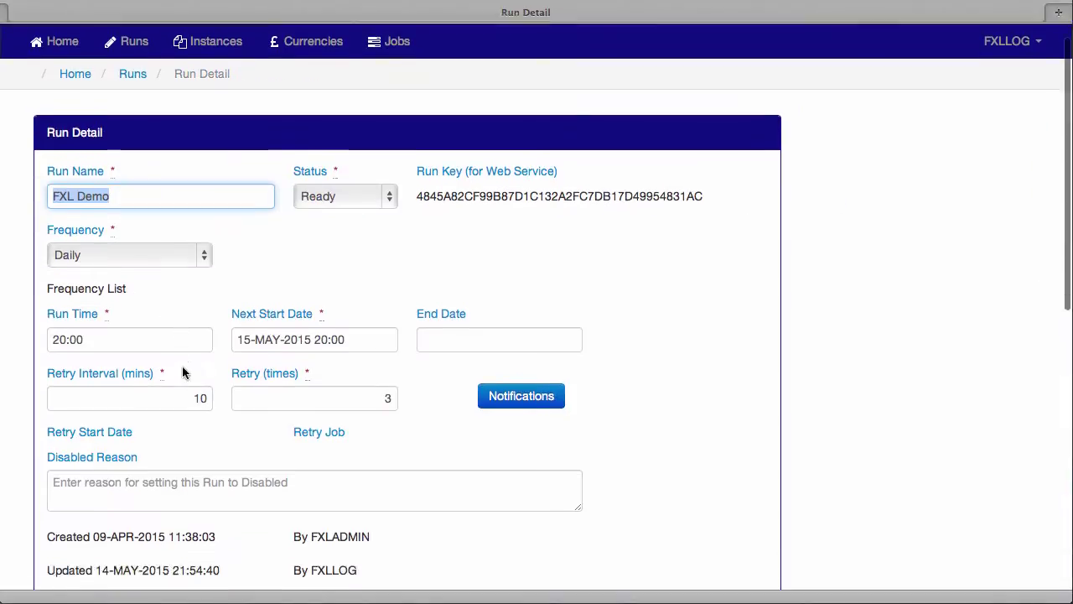
scroll(181, 366, down, 5)
click(130, 430)
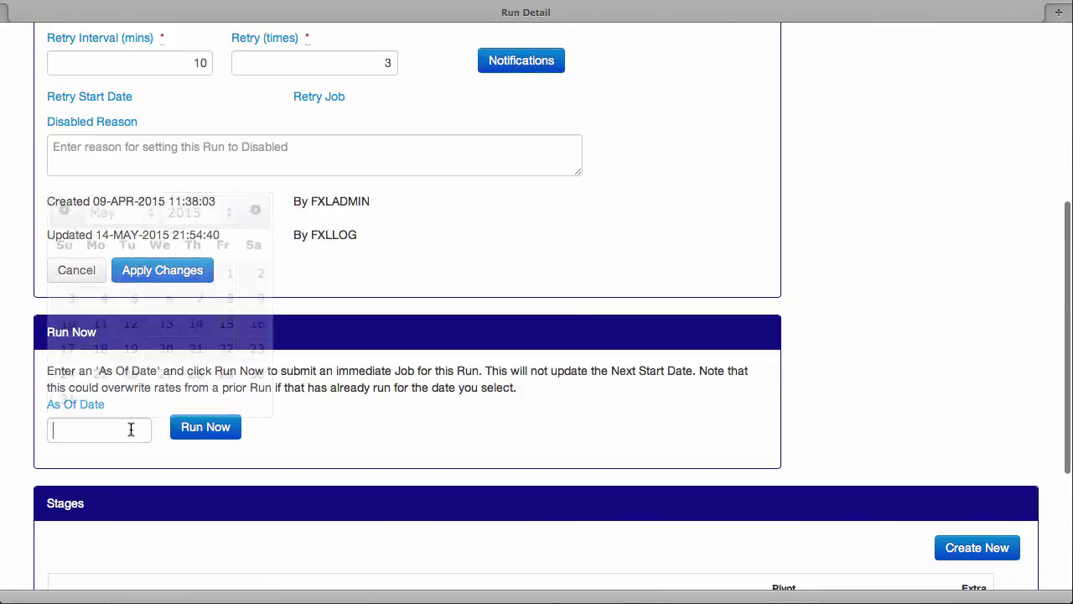
click(340, 435)
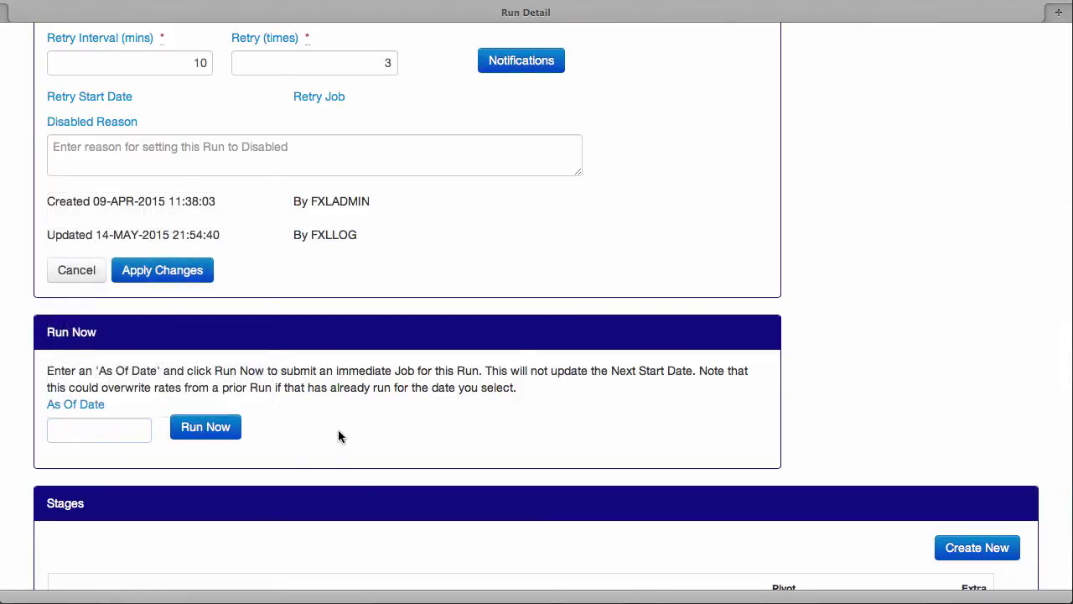
scroll(339, 435, down, 4)
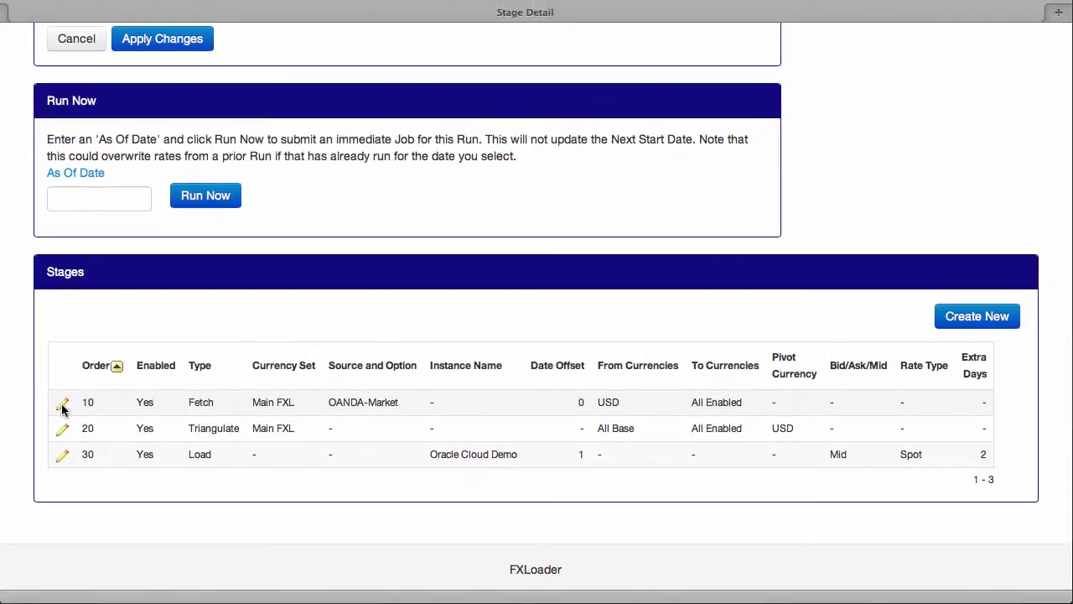
Open the Fetch stage with run order 10 and examine its available rate source options
click(62, 406)
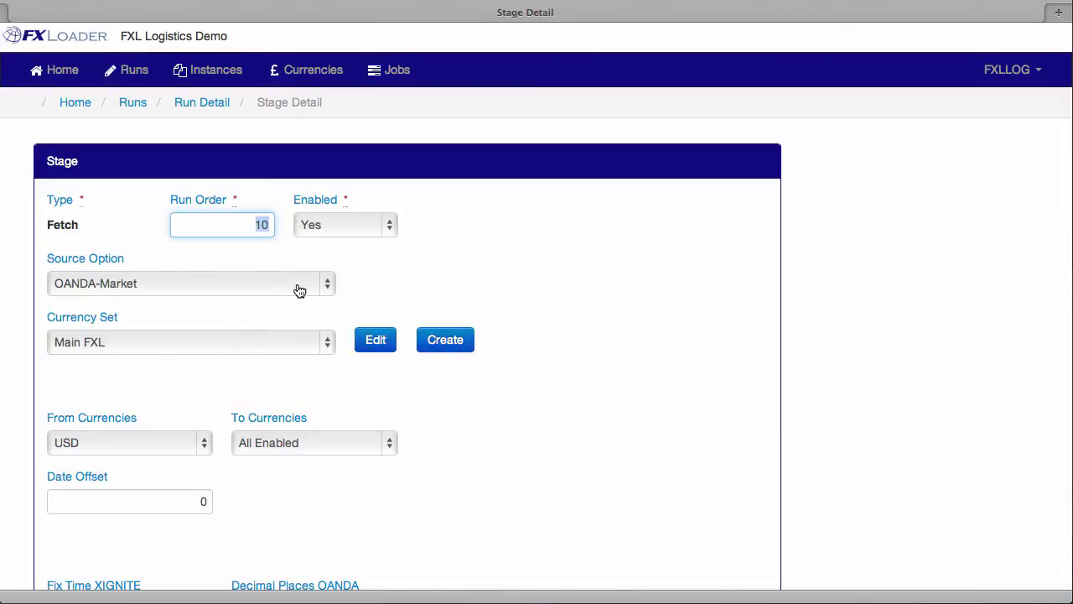
click(328, 288)
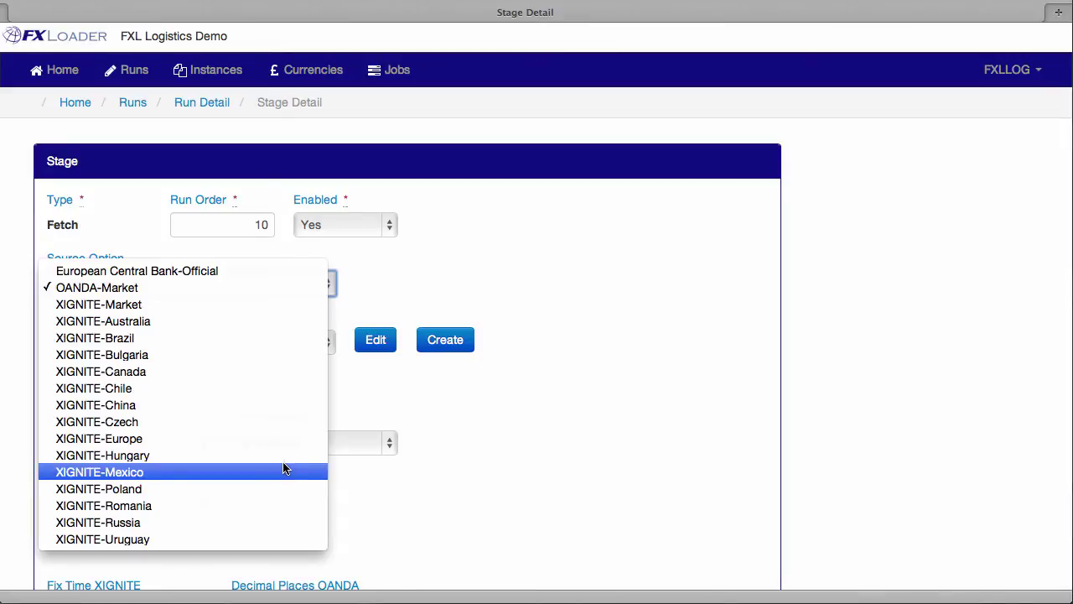
click(441, 407)
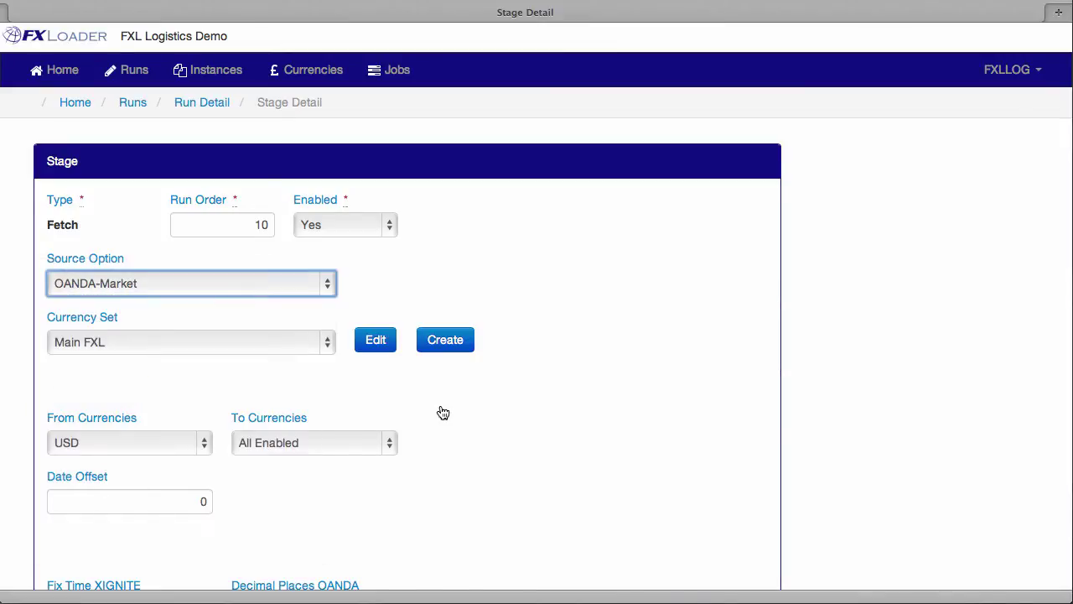
Open the stage's Main FXL currency set for editing and examine its list of currencies
click(331, 346)
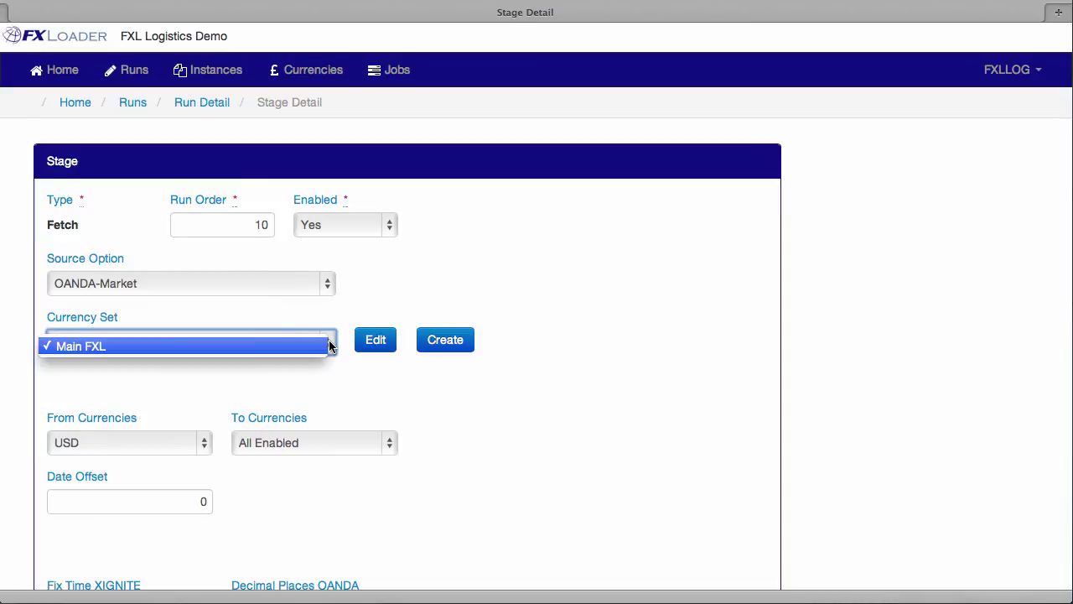
click(329, 346)
click(376, 344)
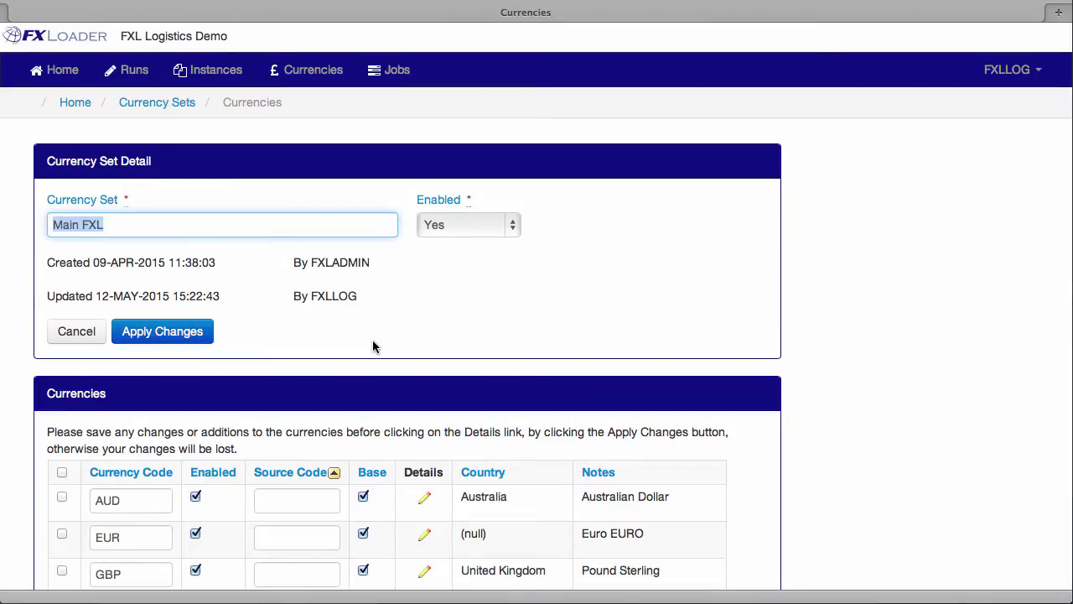
scroll(373, 339, down, 5)
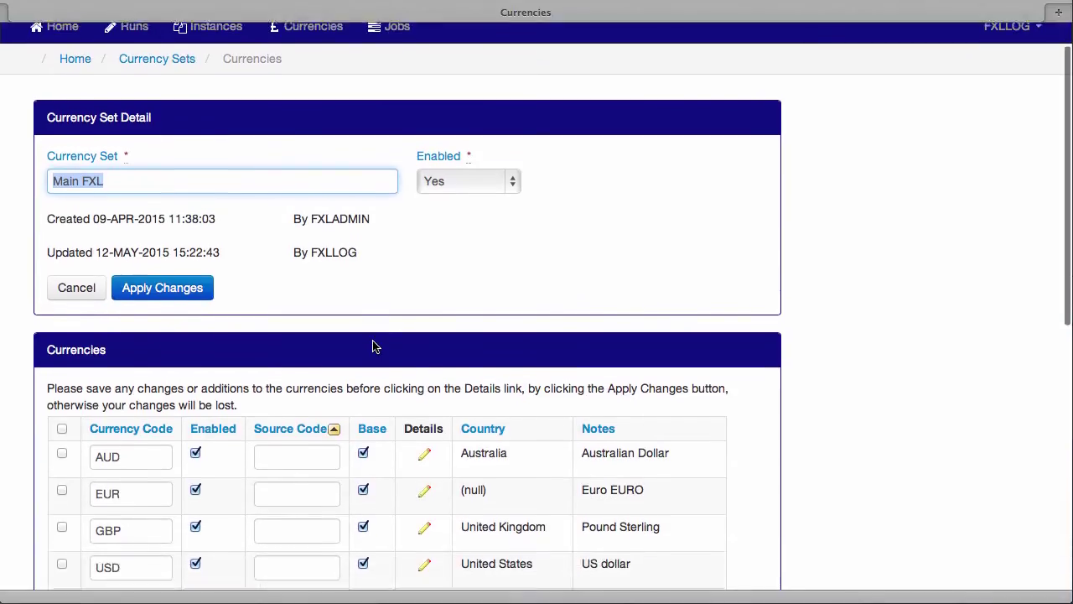
scroll(372, 343, down, 2)
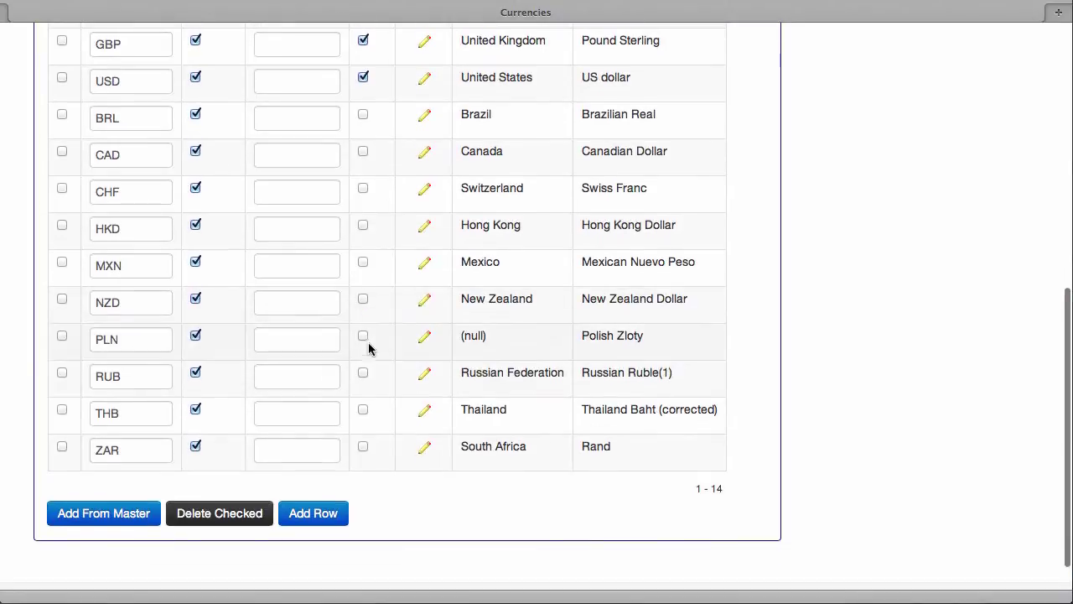
Try selecting the Andorran Peseta (ADP) in the master currency list, and close the list without adding it
click(119, 513)
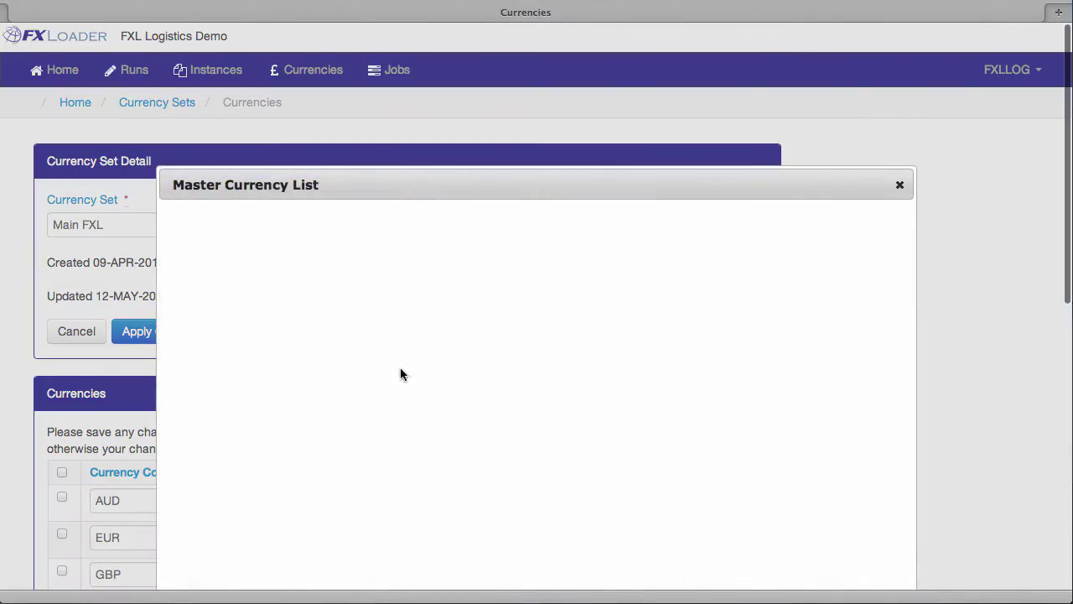
click(770, 445)
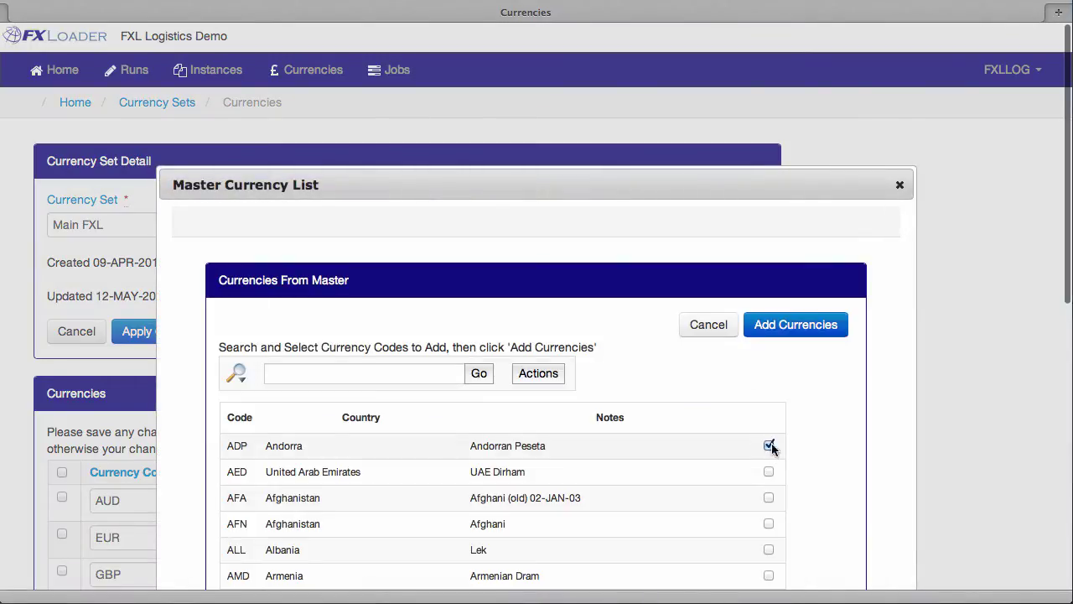
click(899, 184)
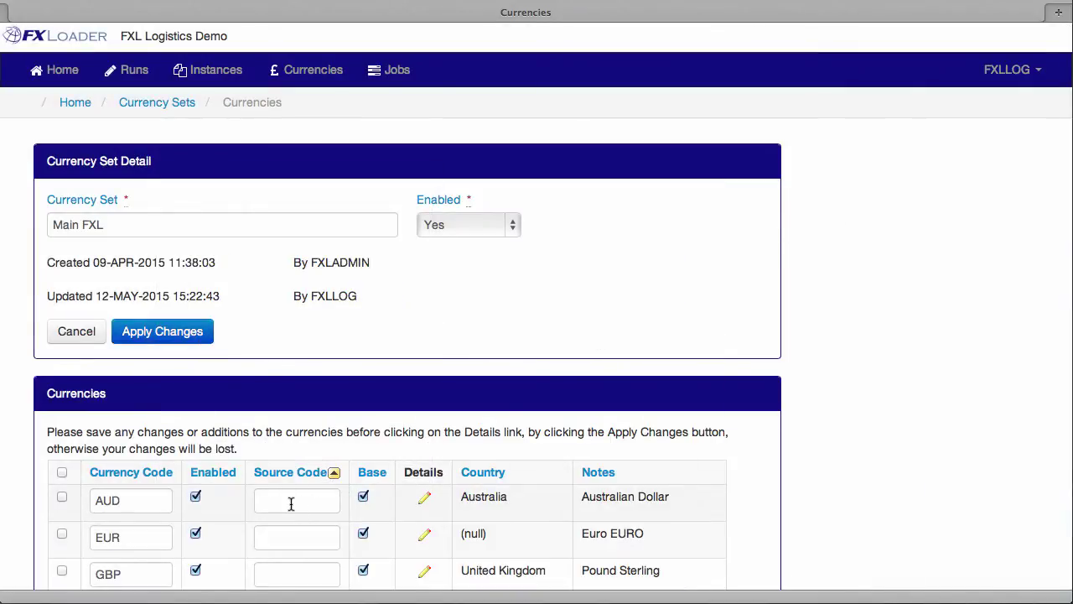
Examine the source code column in the currency list and the rounding fields in the USD currency's extra details
scroll(290, 503, down, 3)
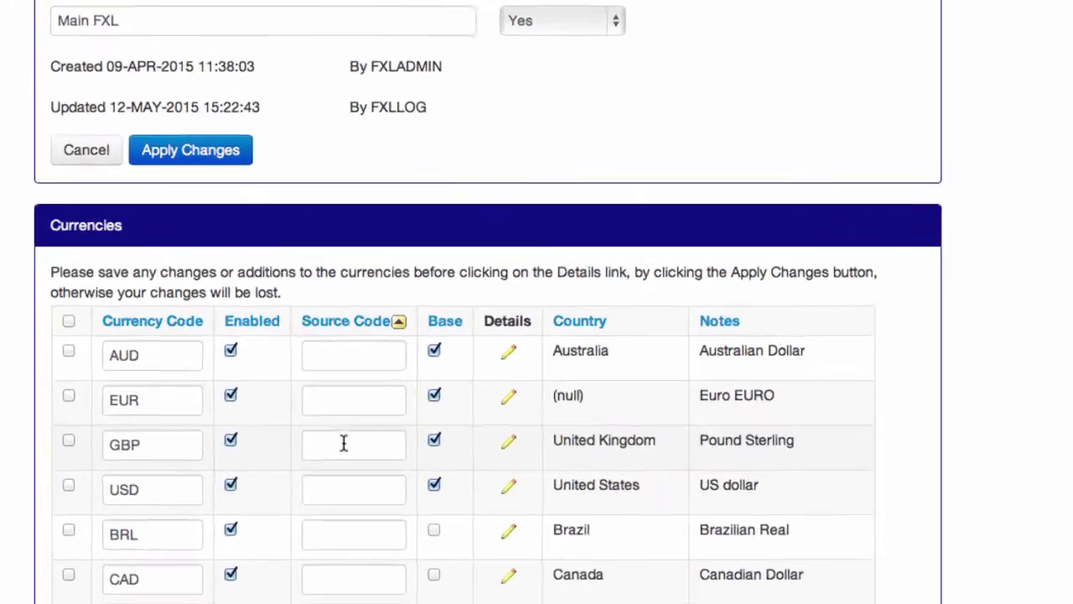
click(289, 453)
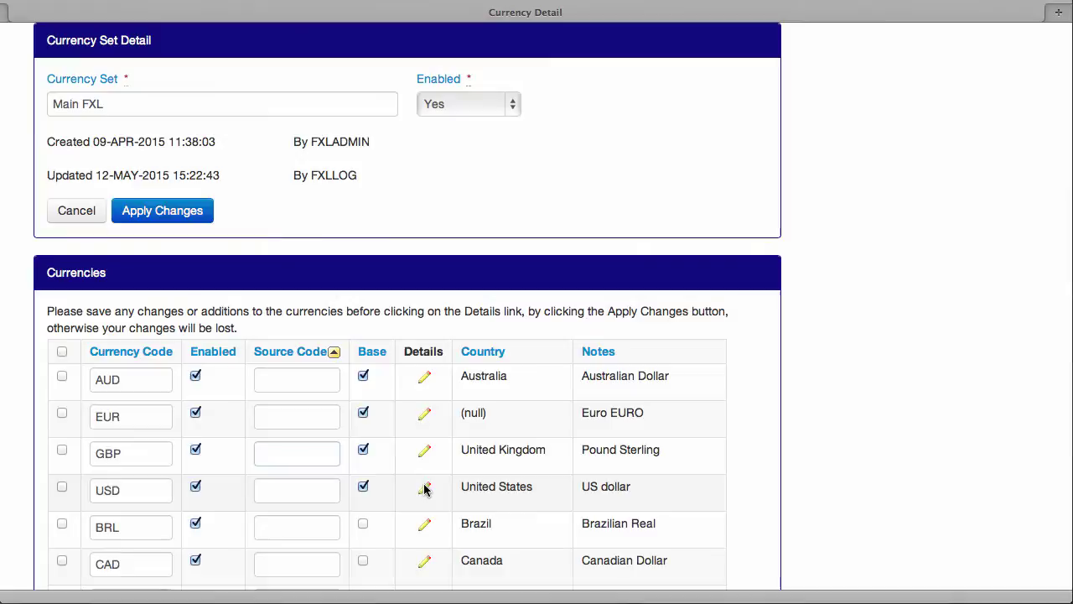
click(424, 490)
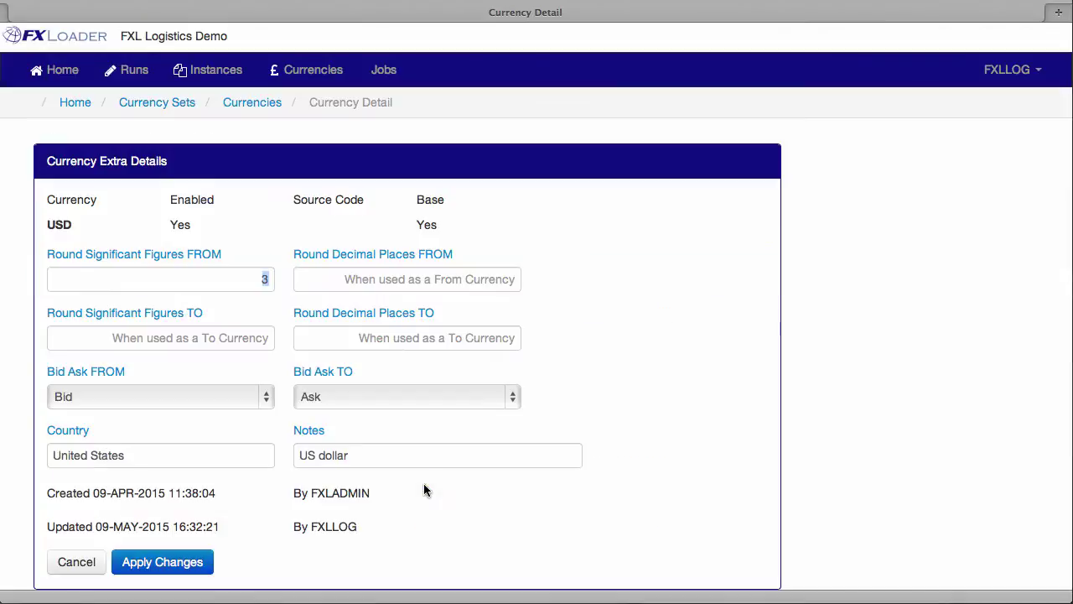
click(332, 281)
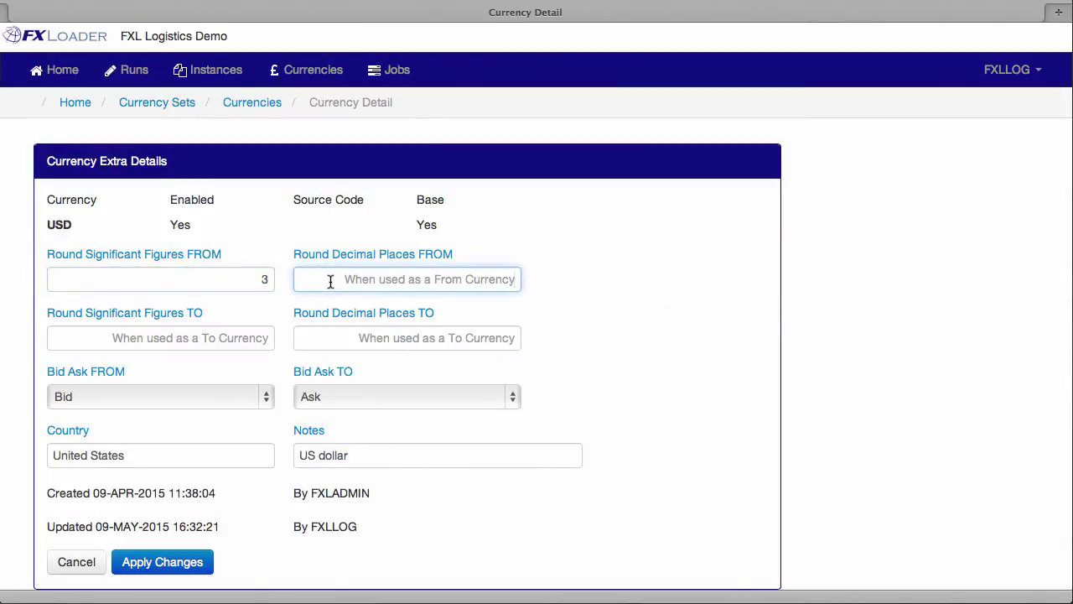
click(255, 338)
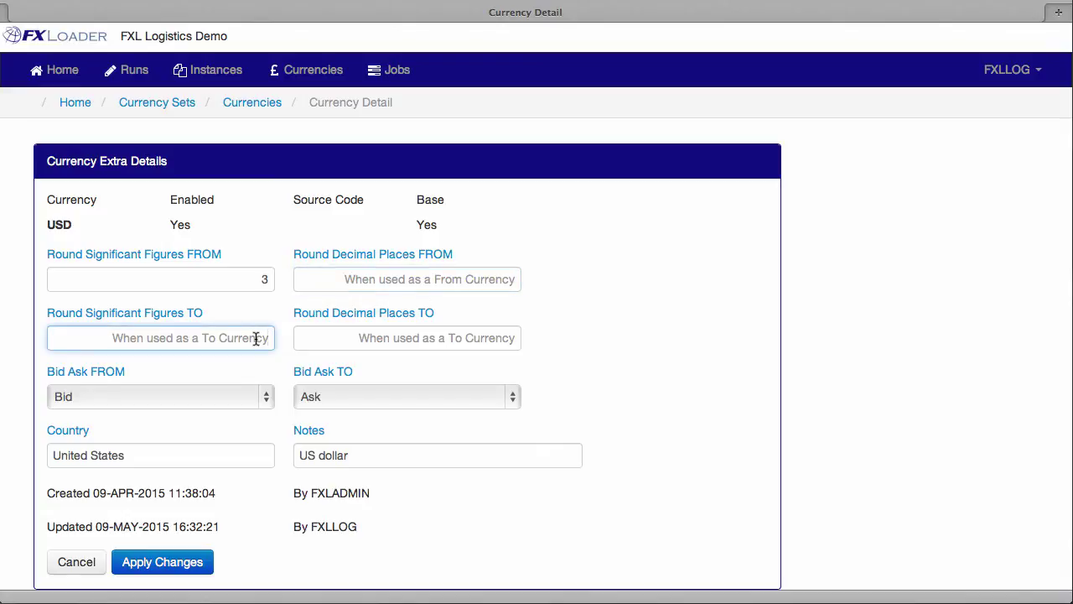
Examine the significant figures and decimal places fields in USD's To Currency Rounding row for AUD
scroll(256, 344, down, 5)
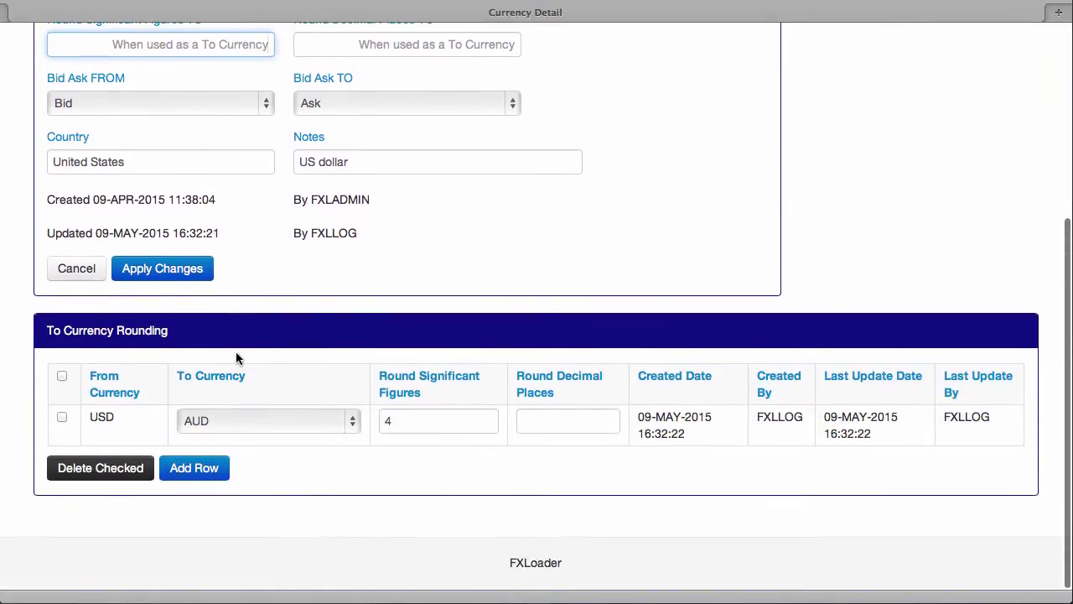
click(440, 413)
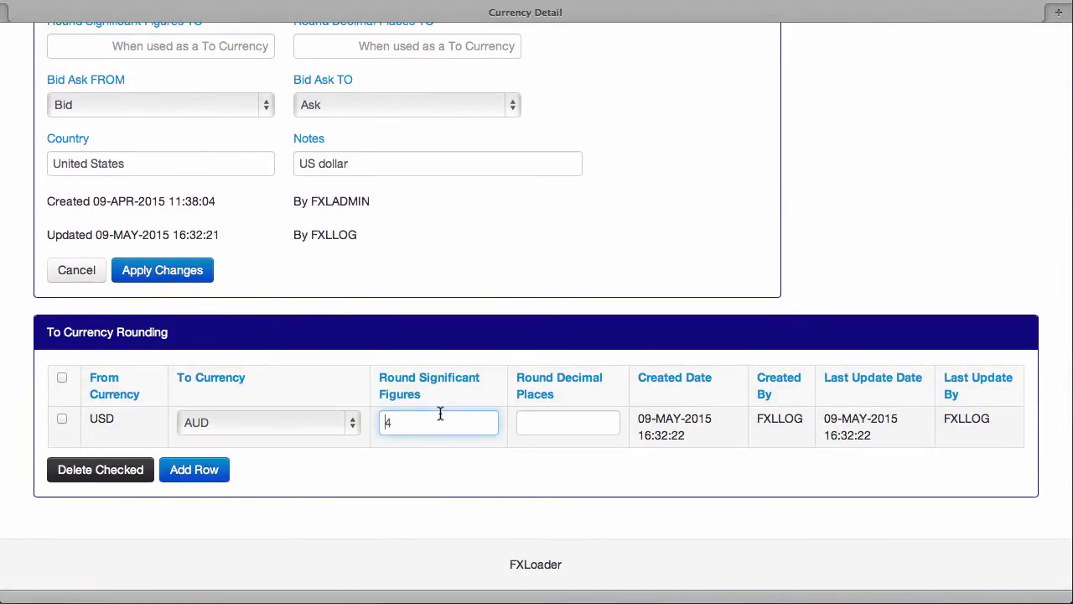
click(530, 418)
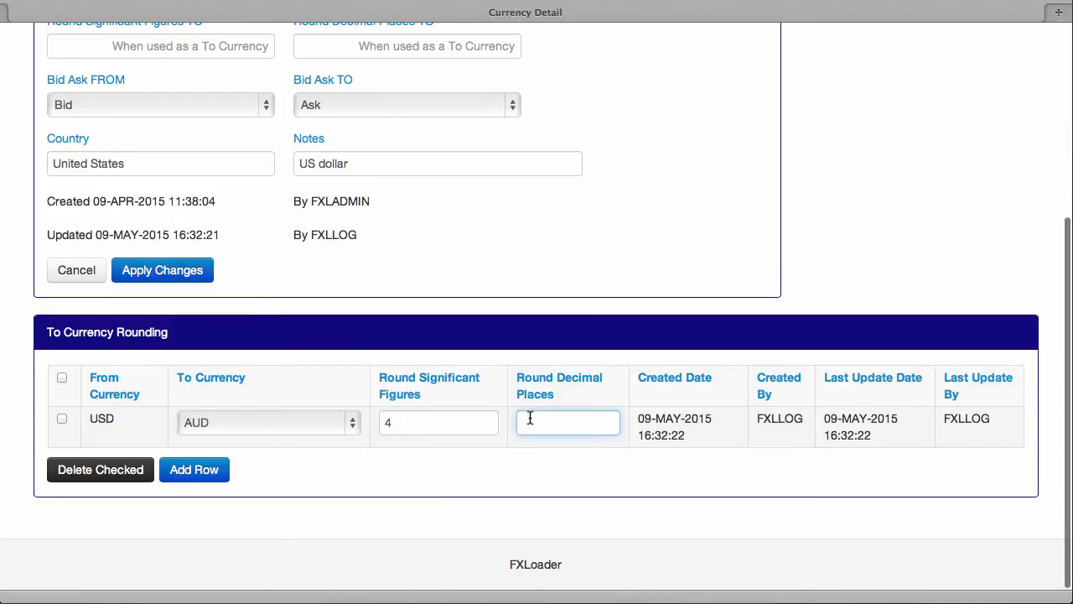
Examine USD's Bid Ask FROM and Bid Ask TO options, and return to the Fetch stage without saving the currency or currency set
click(266, 107)
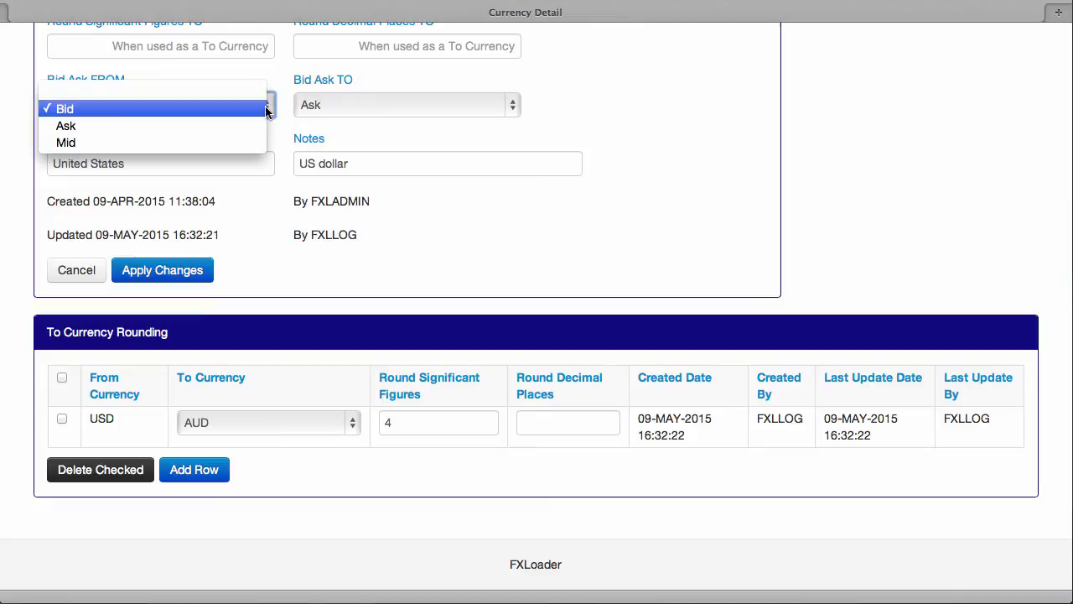
click(265, 107)
click(341, 110)
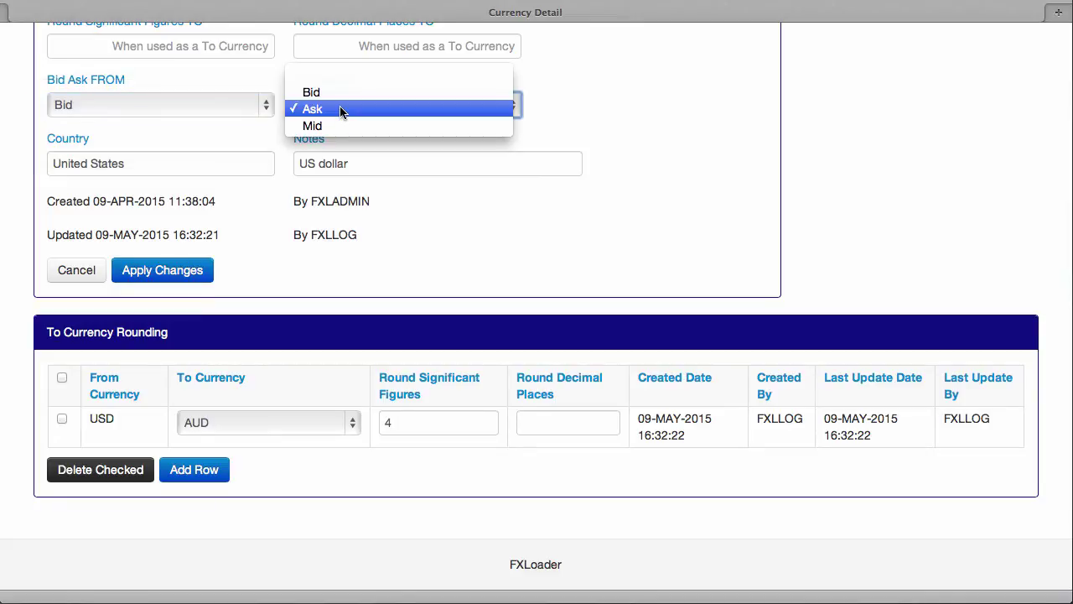
click(340, 109)
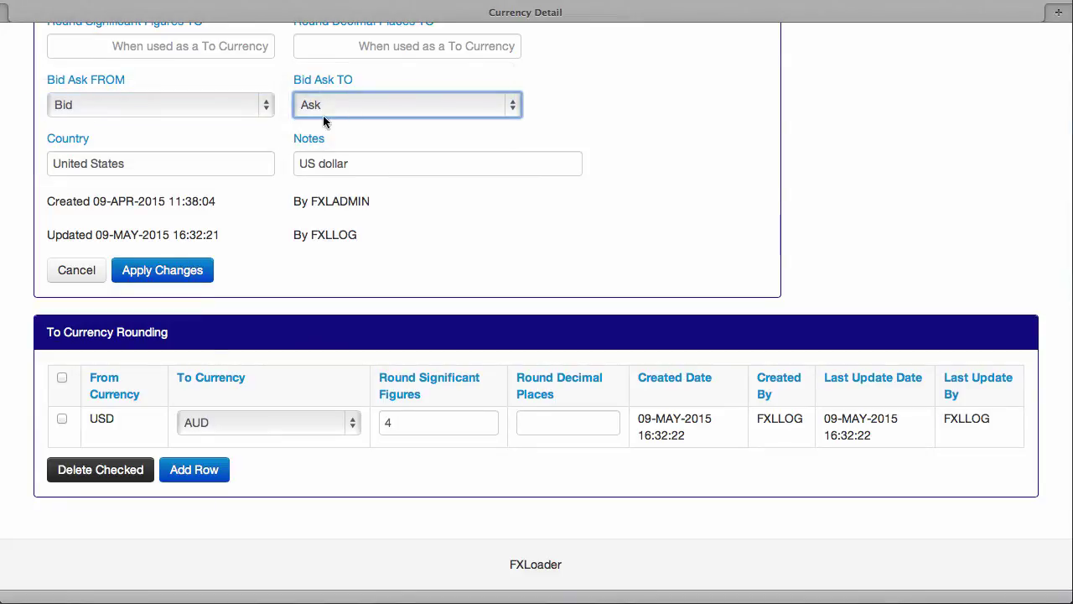
click(84, 273)
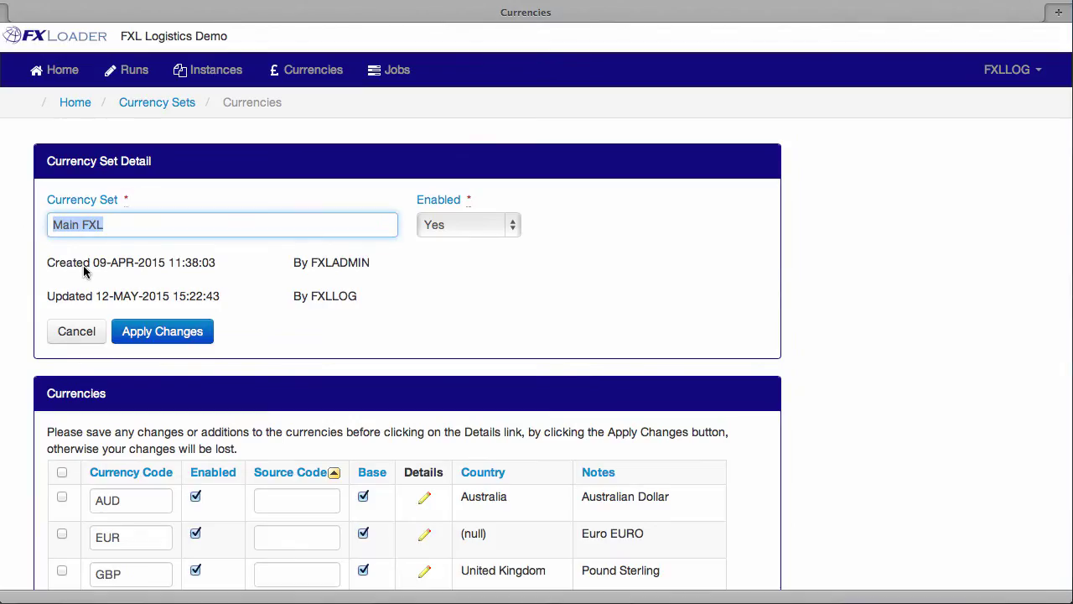
click(75, 332)
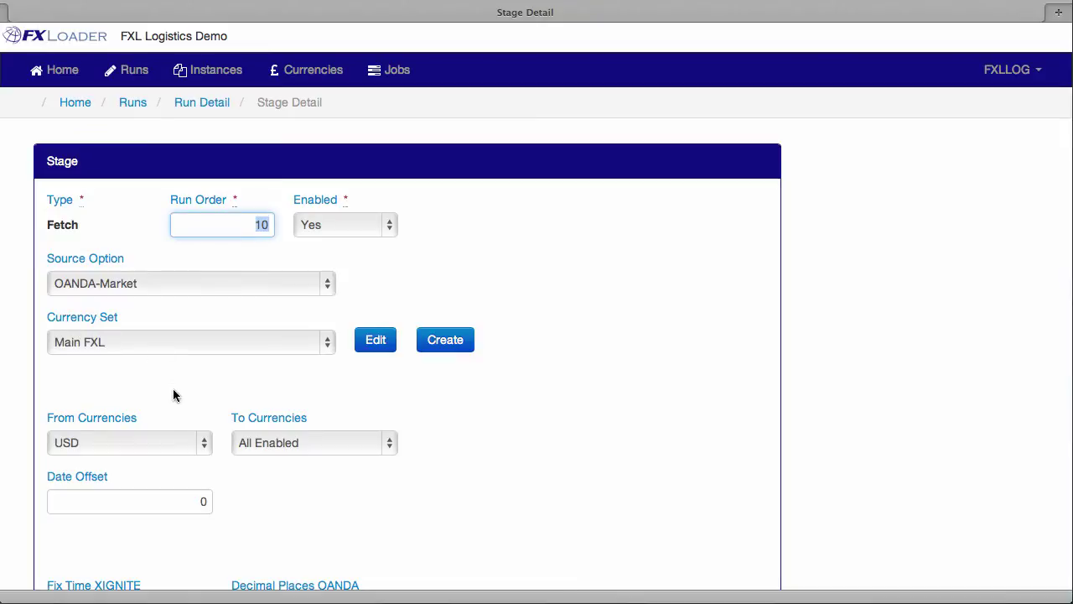
Examine the Fetch stage's From Currencies and To Currencies choices, and read the help text for Date Offset
click(204, 446)
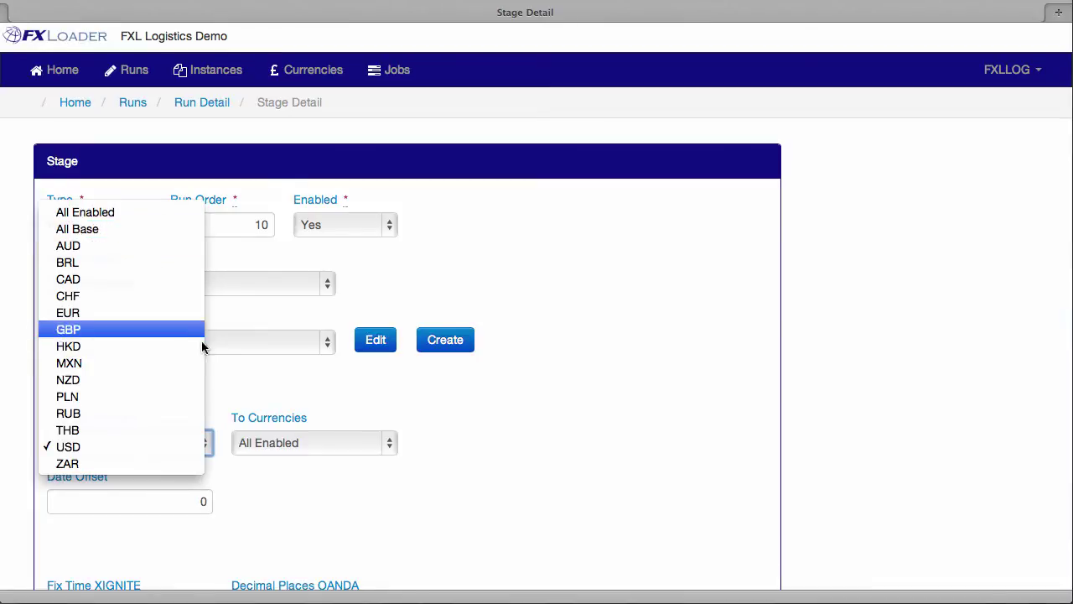
click(389, 445)
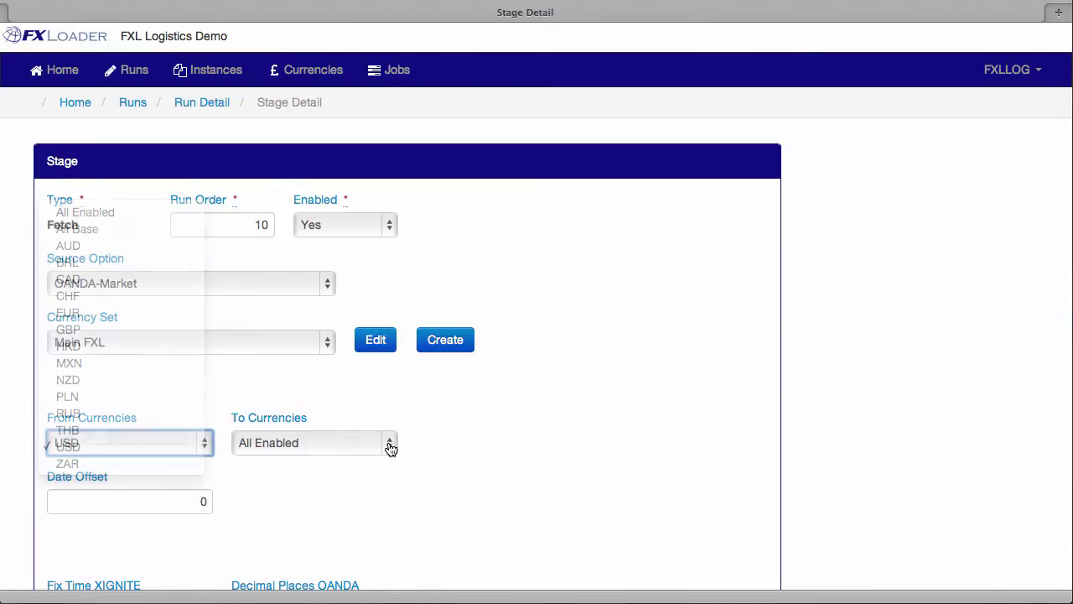
click(389, 445)
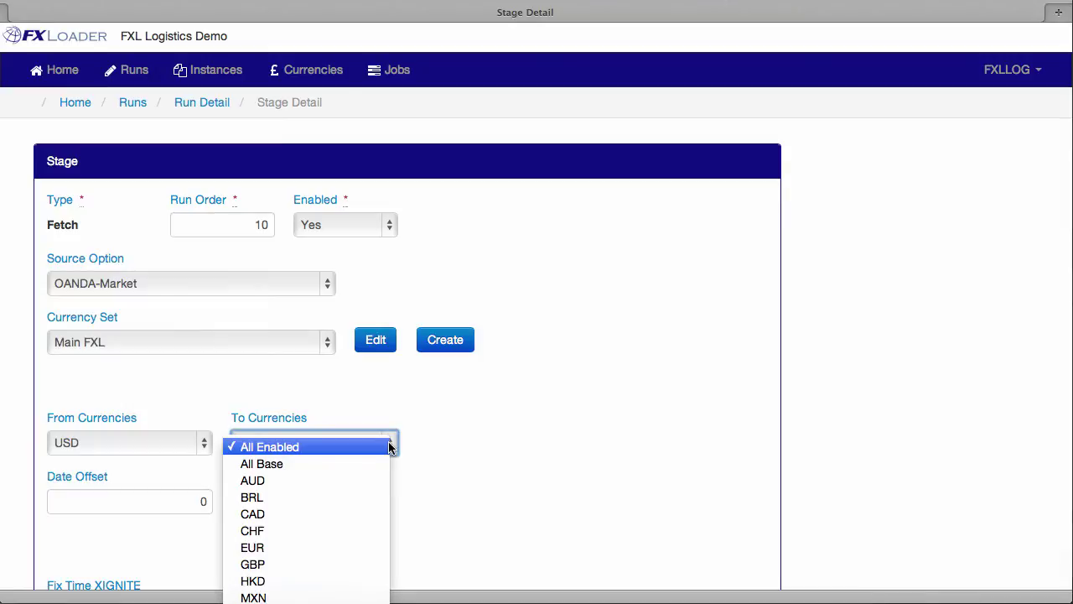
click(389, 445)
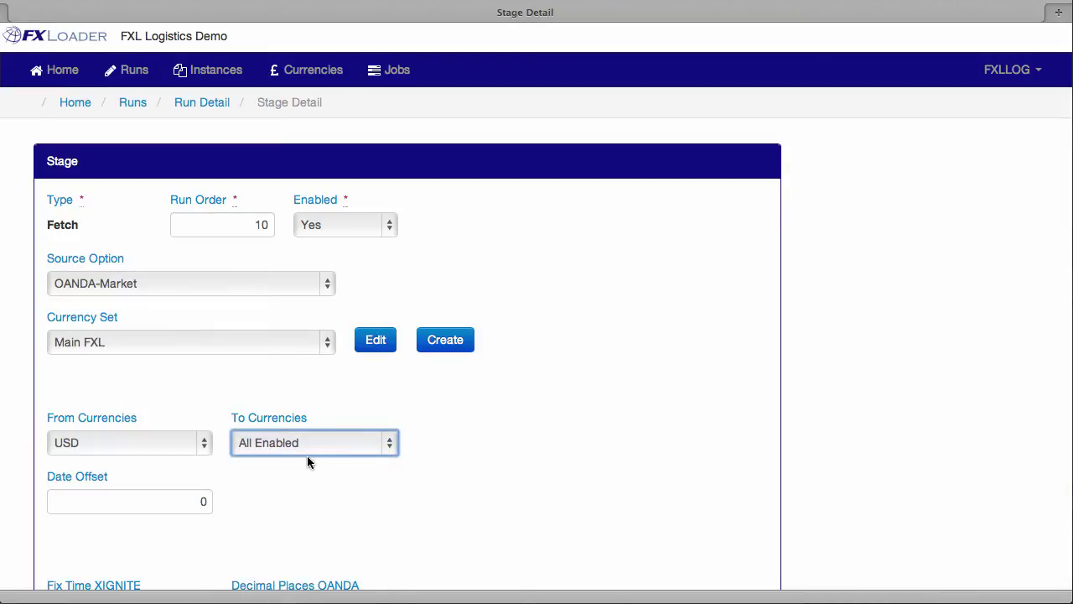
click(96, 477)
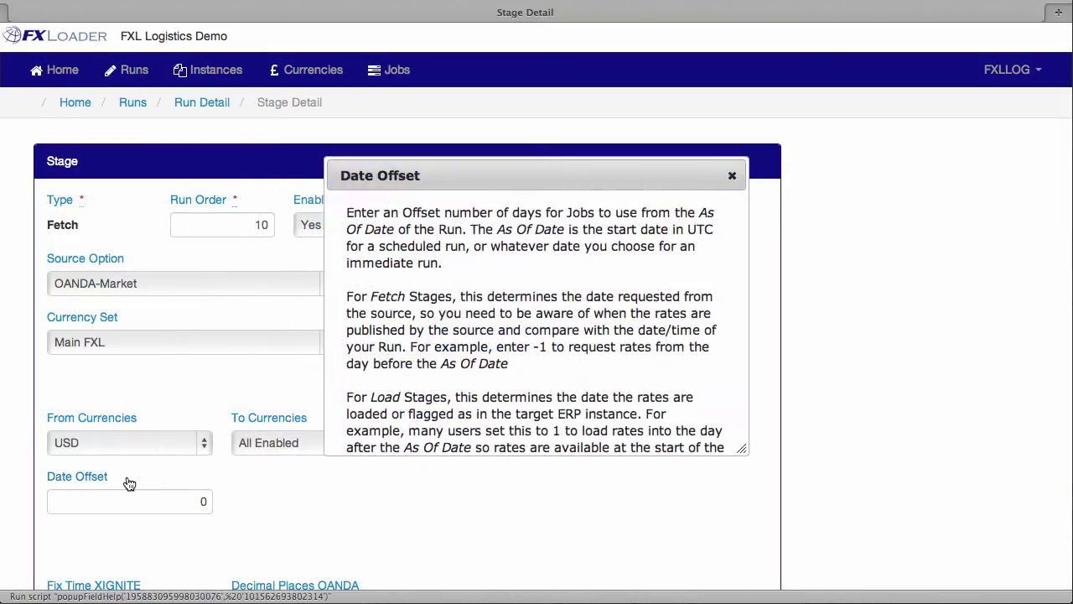
click(731, 179)
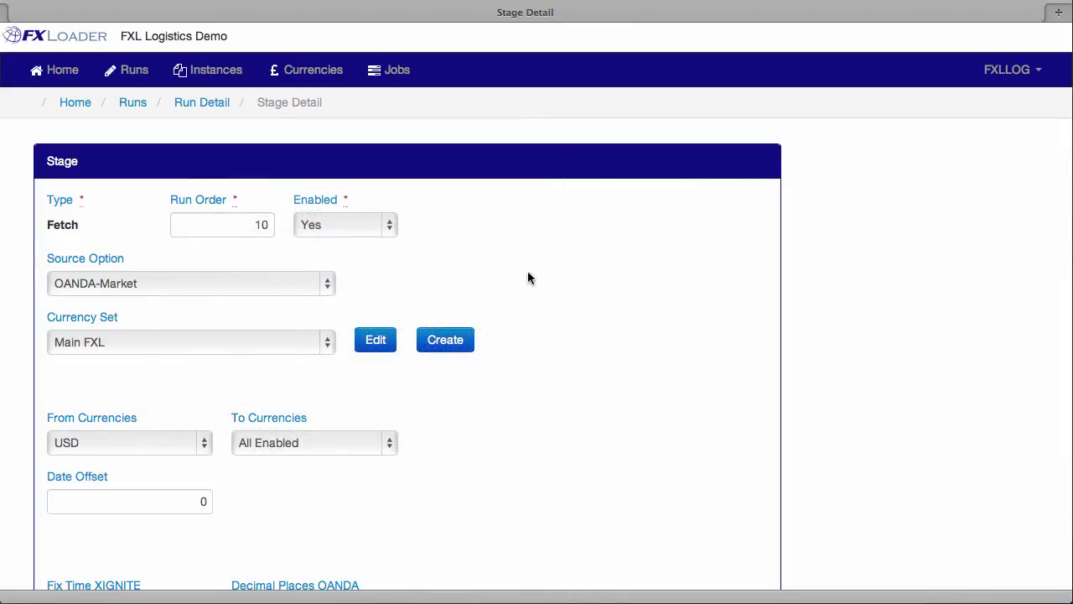
Examine the Fetch stage's Fix Time XIGNITE and Decimal Places OANDA fields, and leave the stage without saving
scroll(440, 321, down, 5)
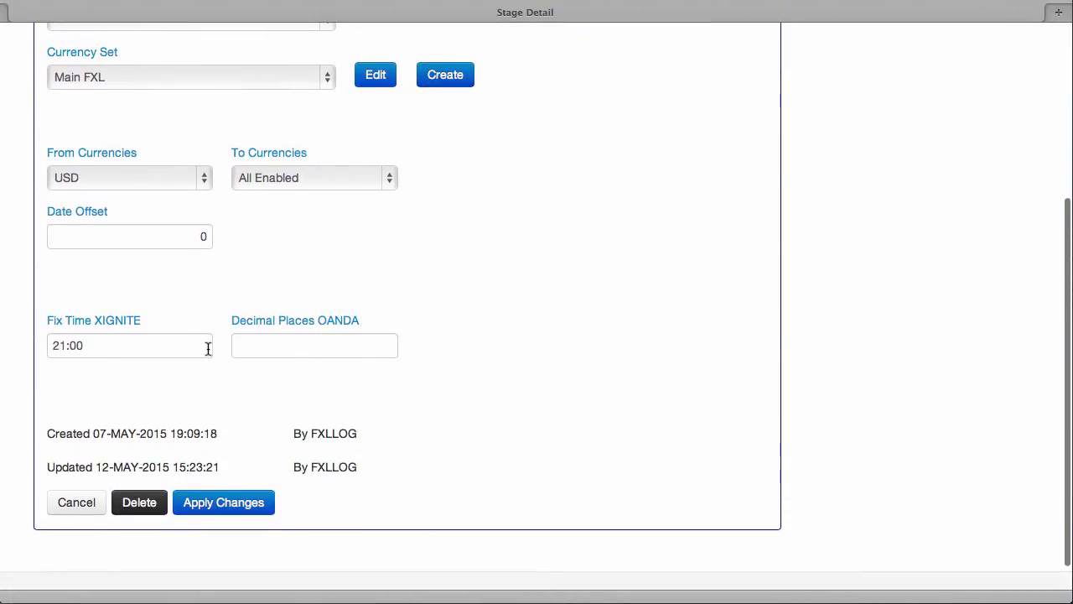
click(192, 348)
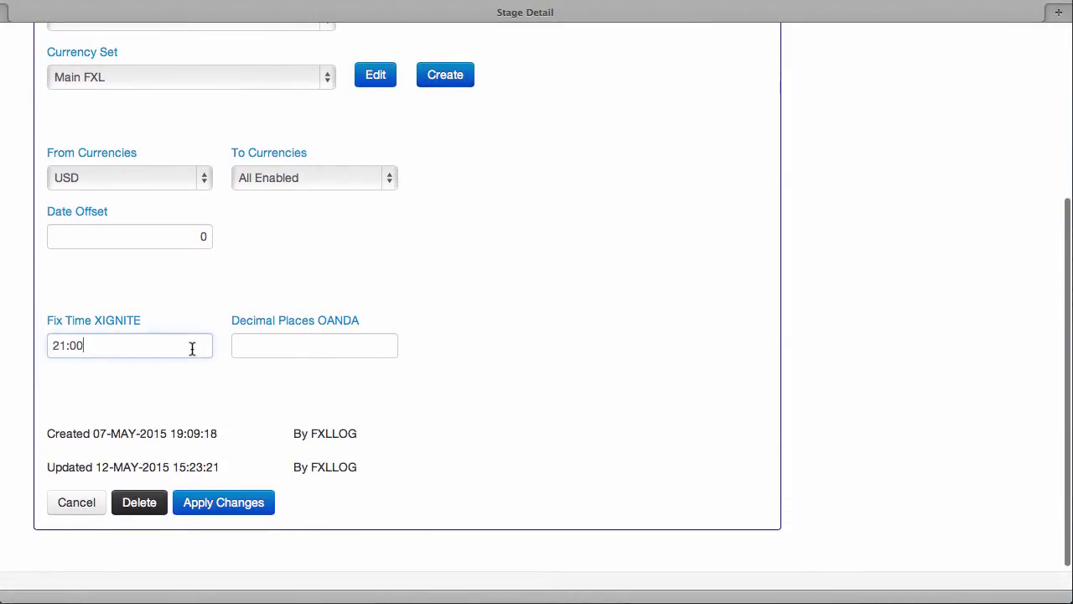
click(265, 341)
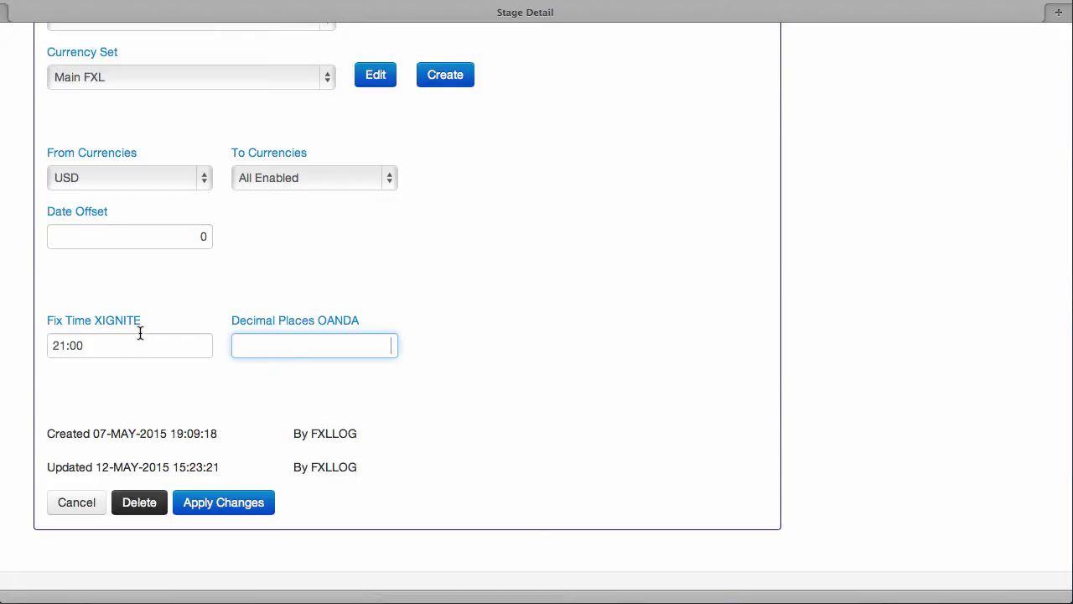
click(75, 508)
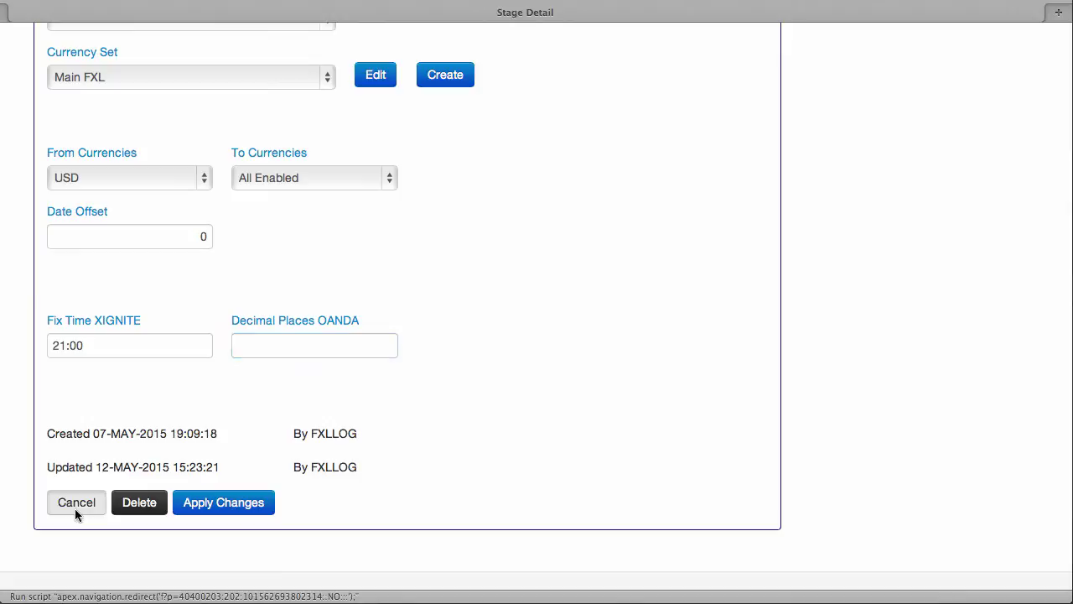
Open the Triangulate stage with run order 20 and examine its available currency sets
scroll(79, 511, down, 4)
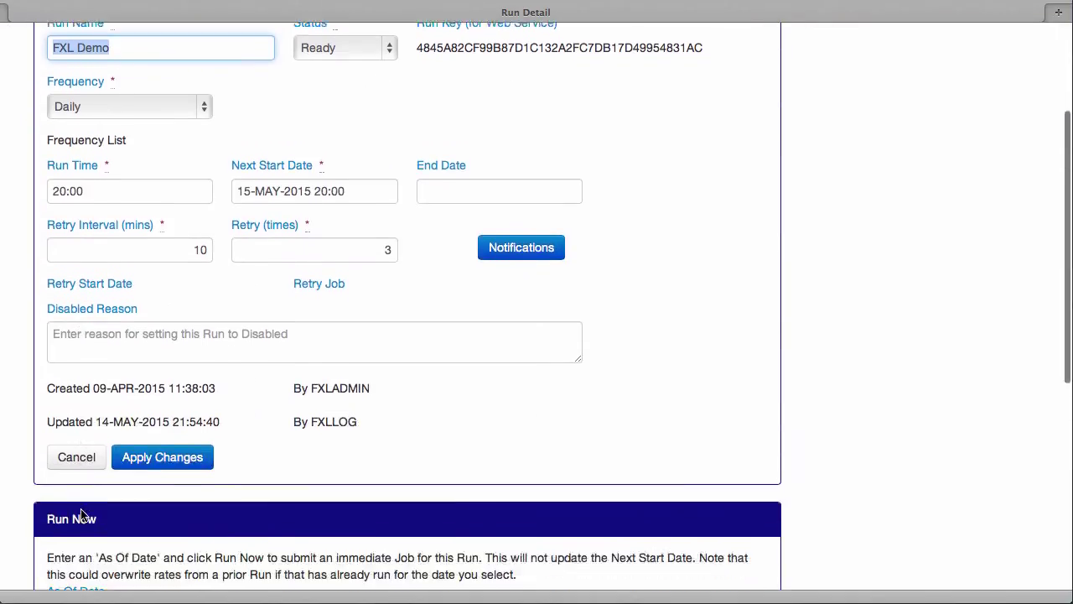
scroll(81, 508, down, 8)
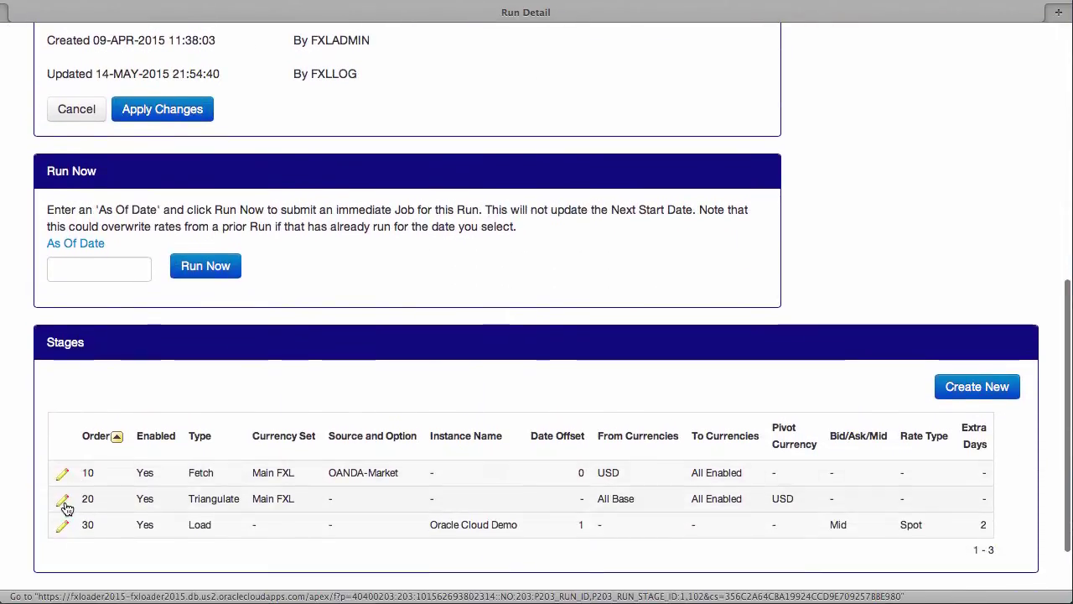
click(62, 500)
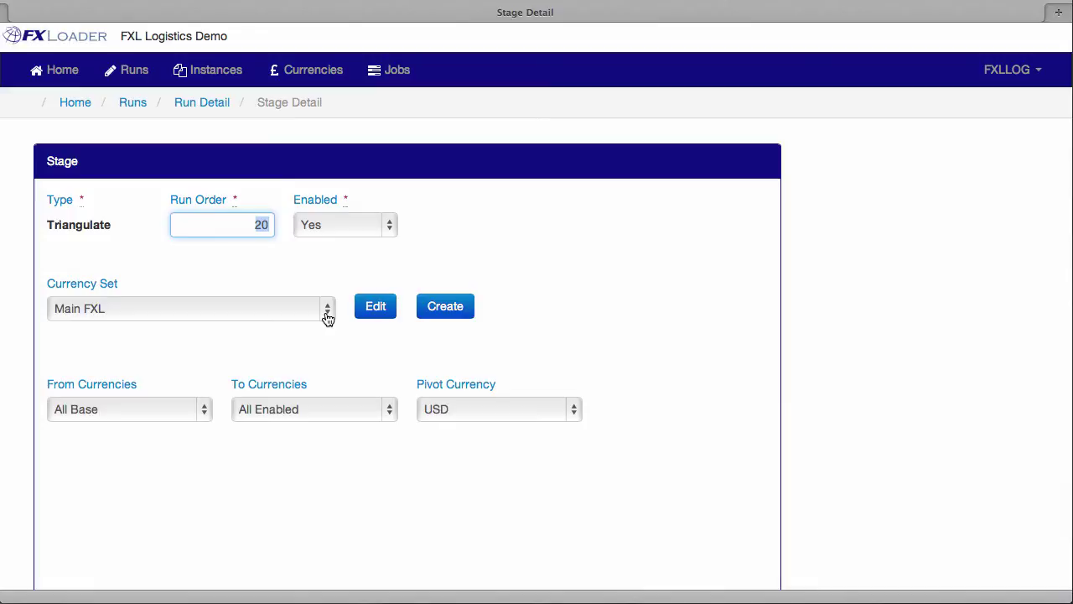
click(327, 316)
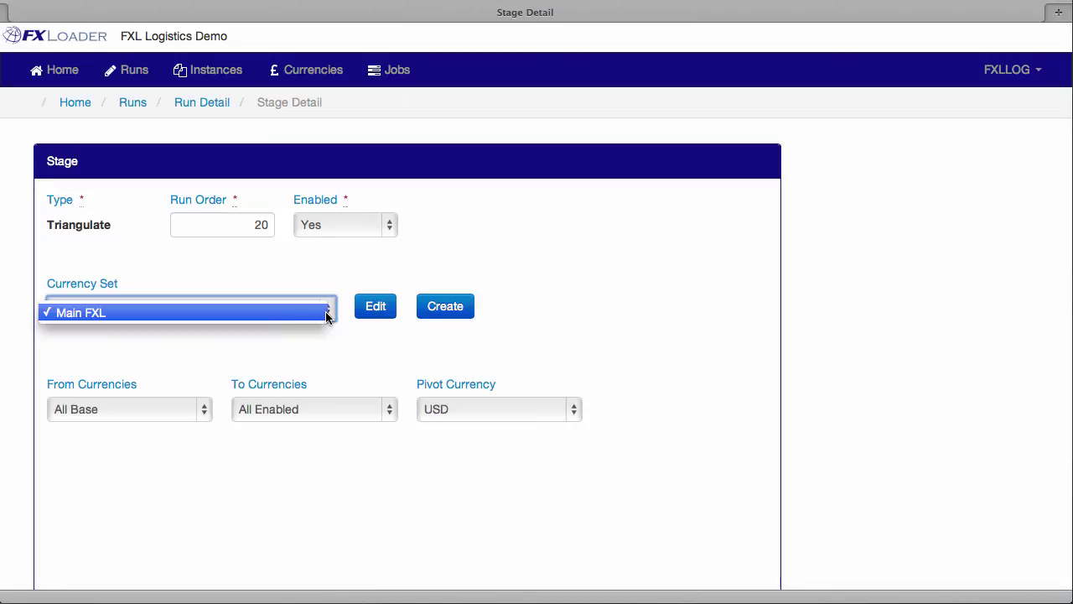
click(327, 317)
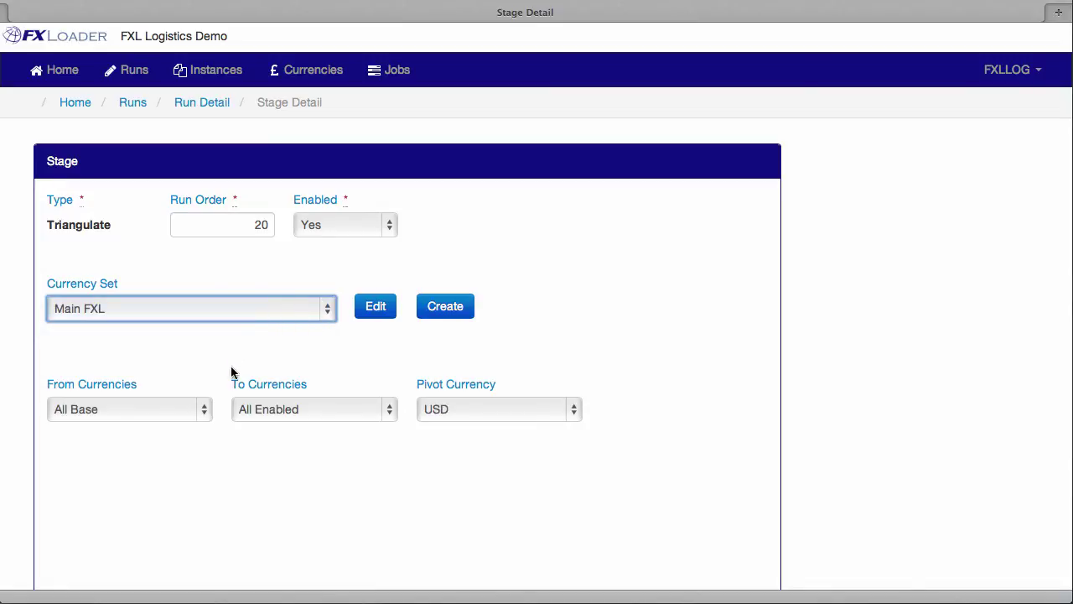
Examine the Triangulate stage's From Currencies, To Currencies and Pivot Currency choices, and return to the run without saving
click(204, 414)
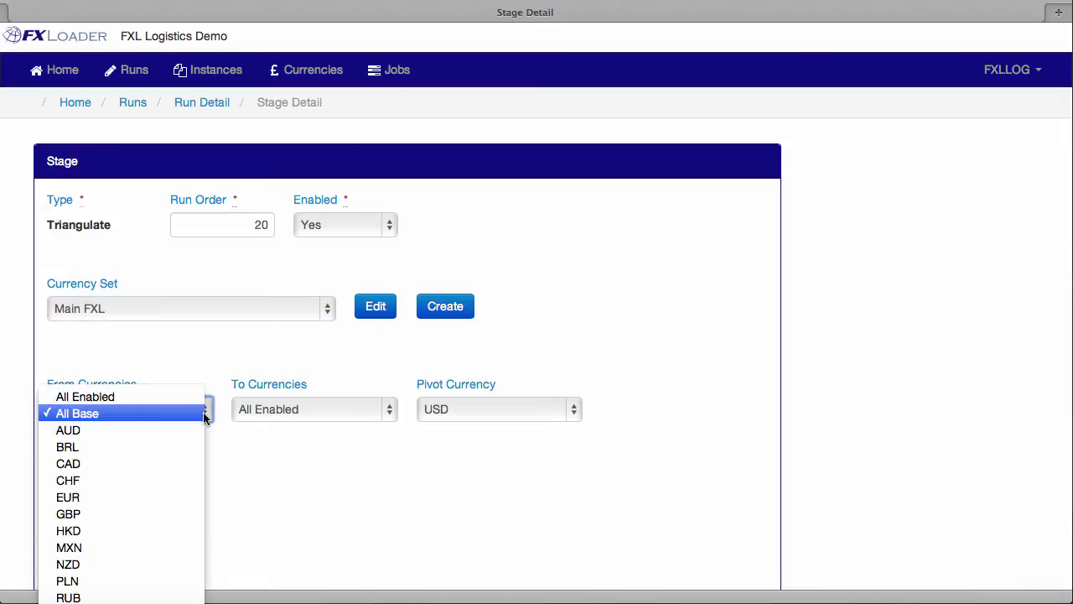
click(203, 414)
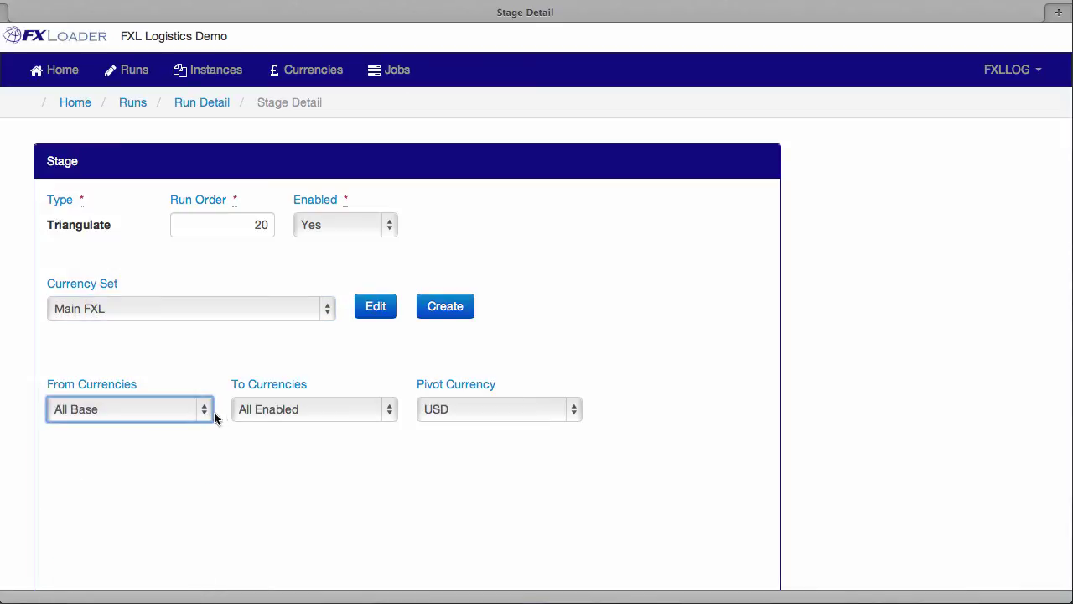
click(394, 415)
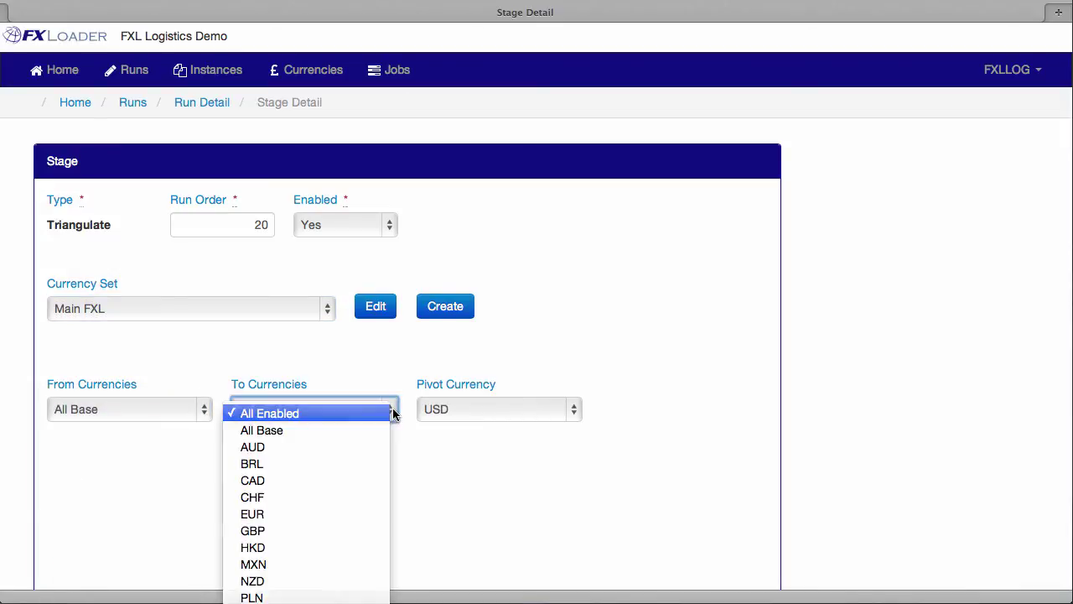
click(394, 414)
click(472, 414)
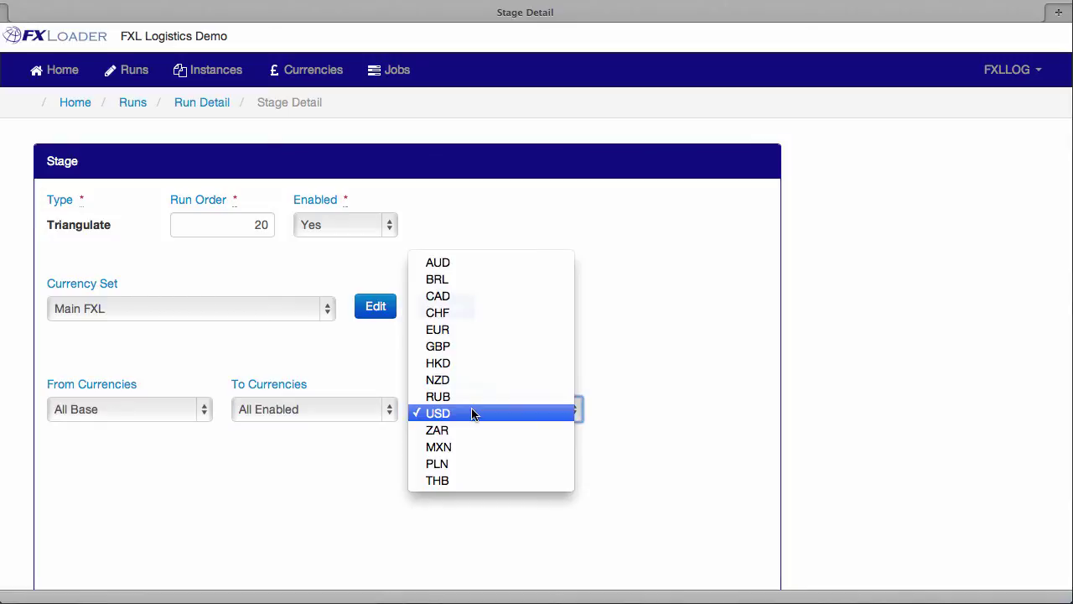
click(472, 414)
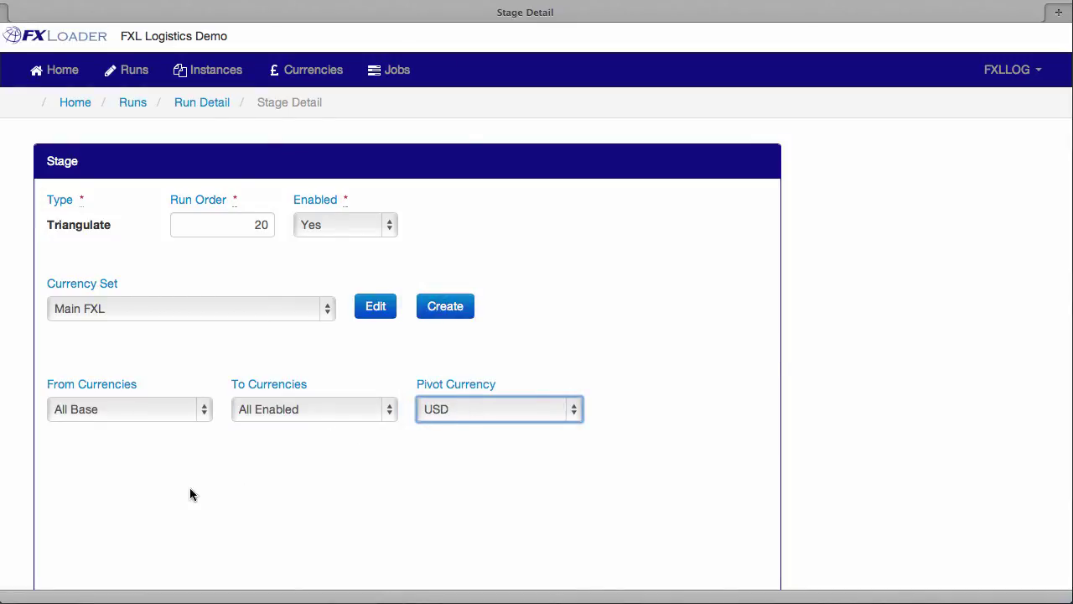
scroll(172, 496, down, 5)
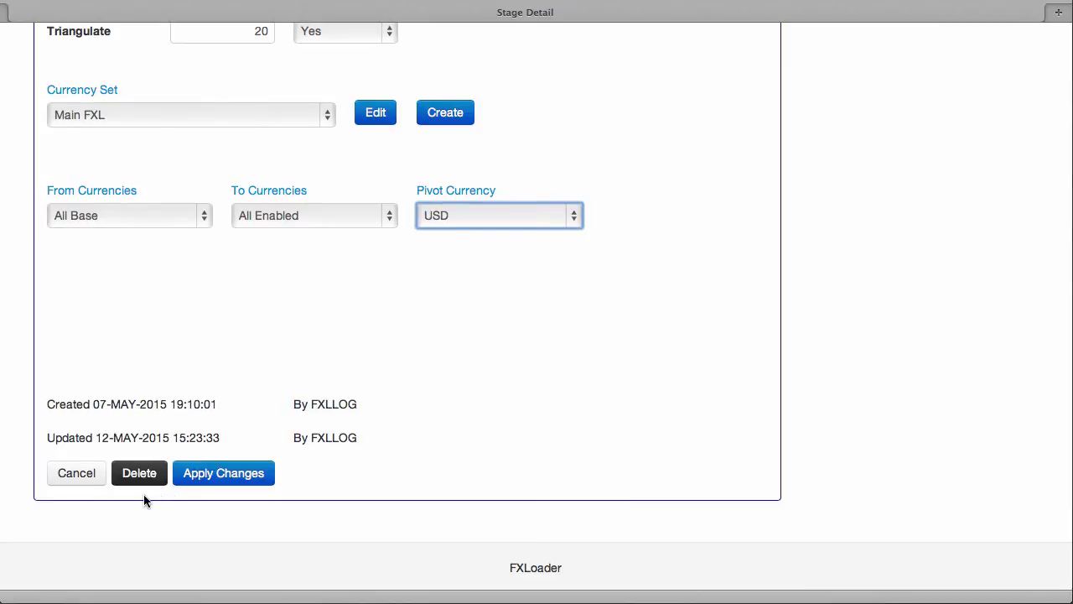
click(72, 475)
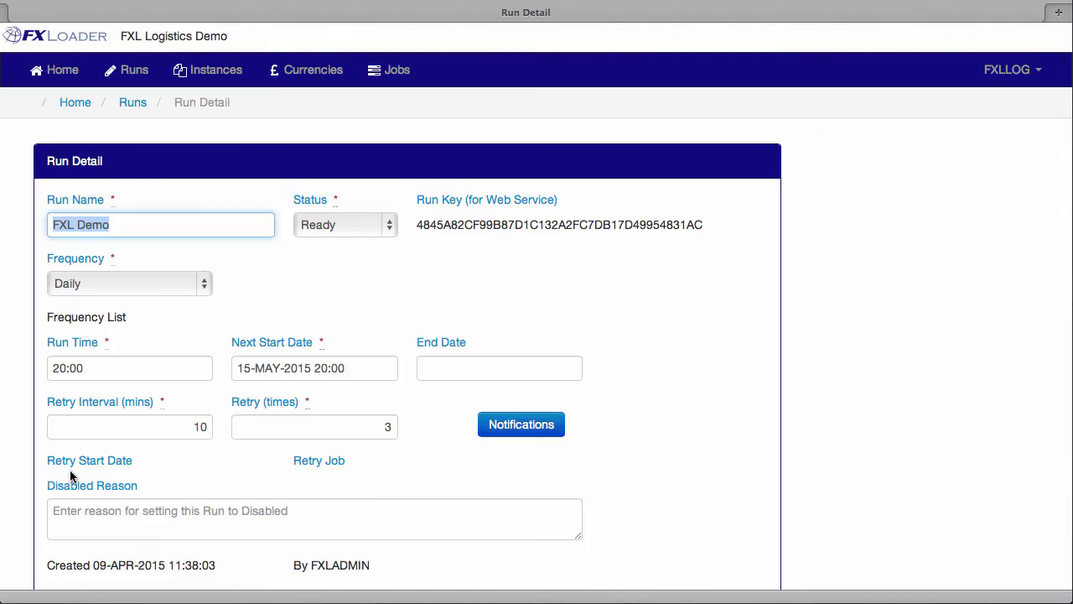
Open the Load stage with run order 30 and examine its available target instances
scroll(70, 469, down, 10)
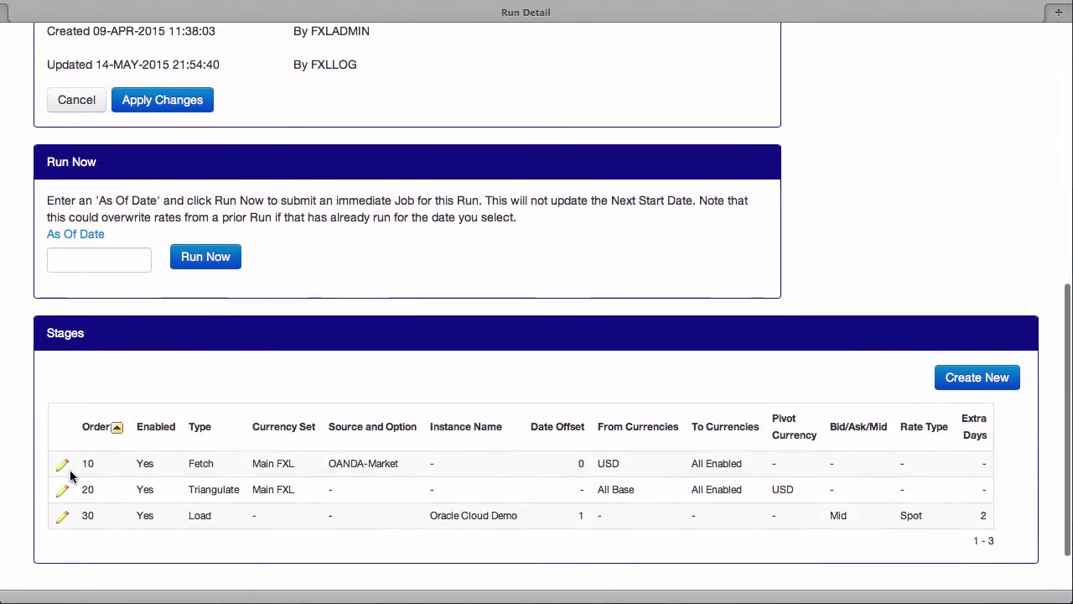
click(63, 517)
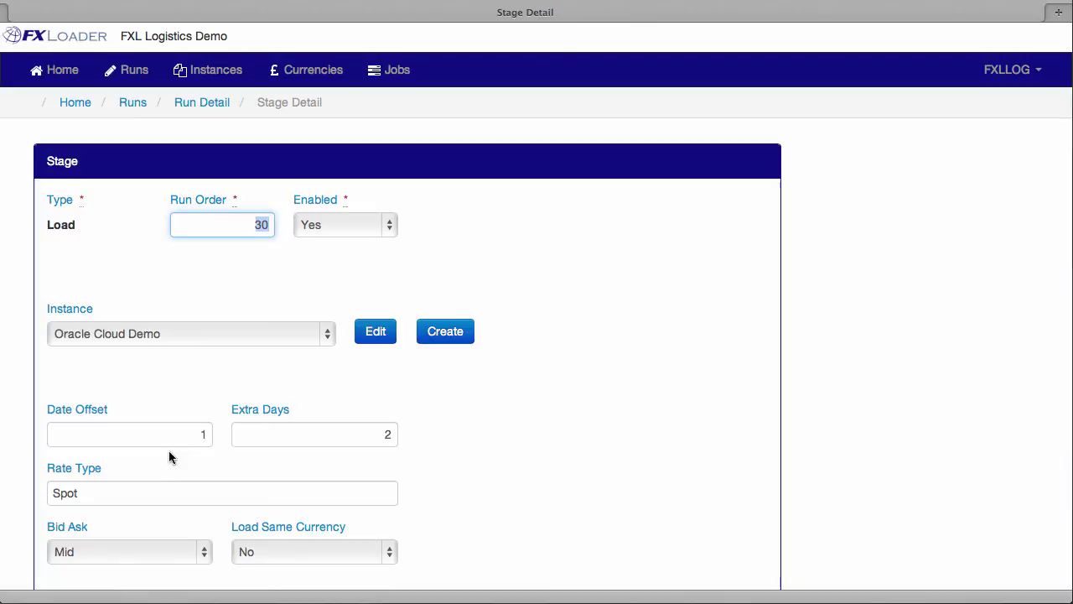
click(329, 340)
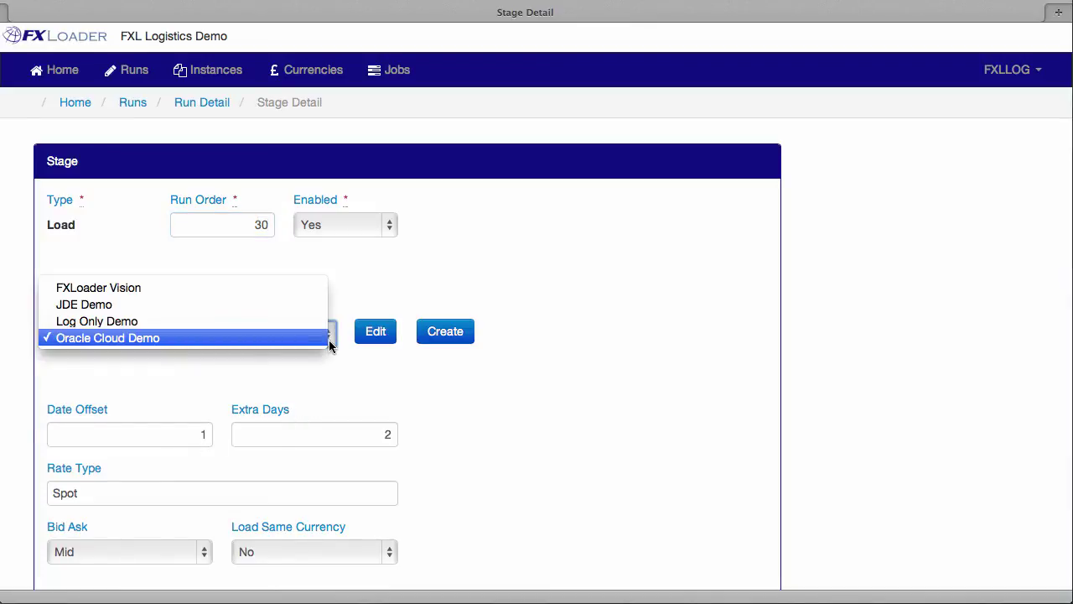
click(328, 340)
Open the Oracle Cloud Demo instance's details and check the WSDL of its /finFunShared/FinancialUtilService URL
click(378, 335)
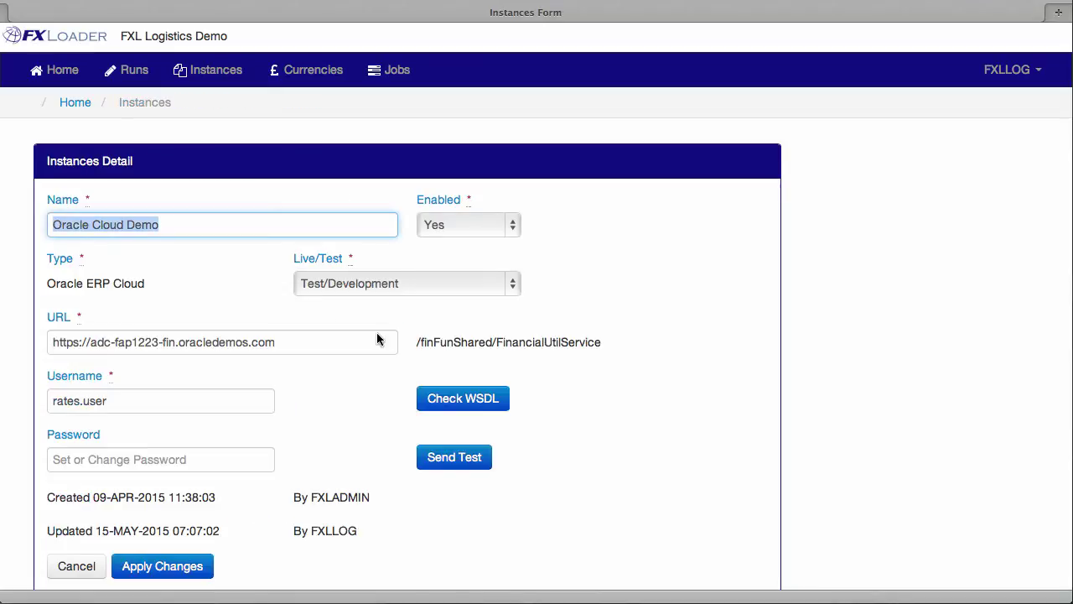
click(364, 340)
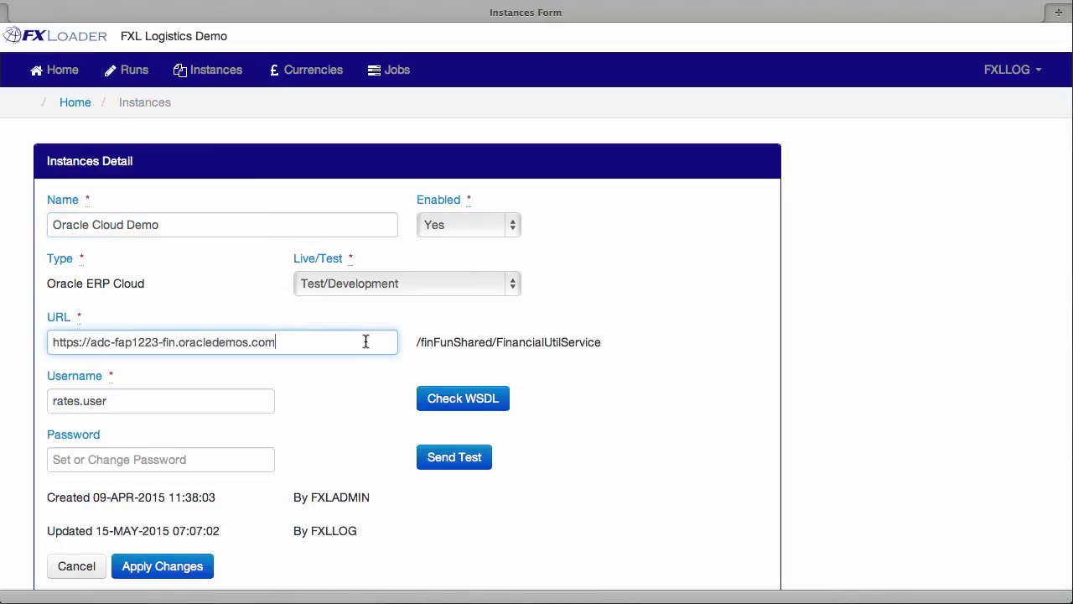
drag(416, 344, 602, 342)
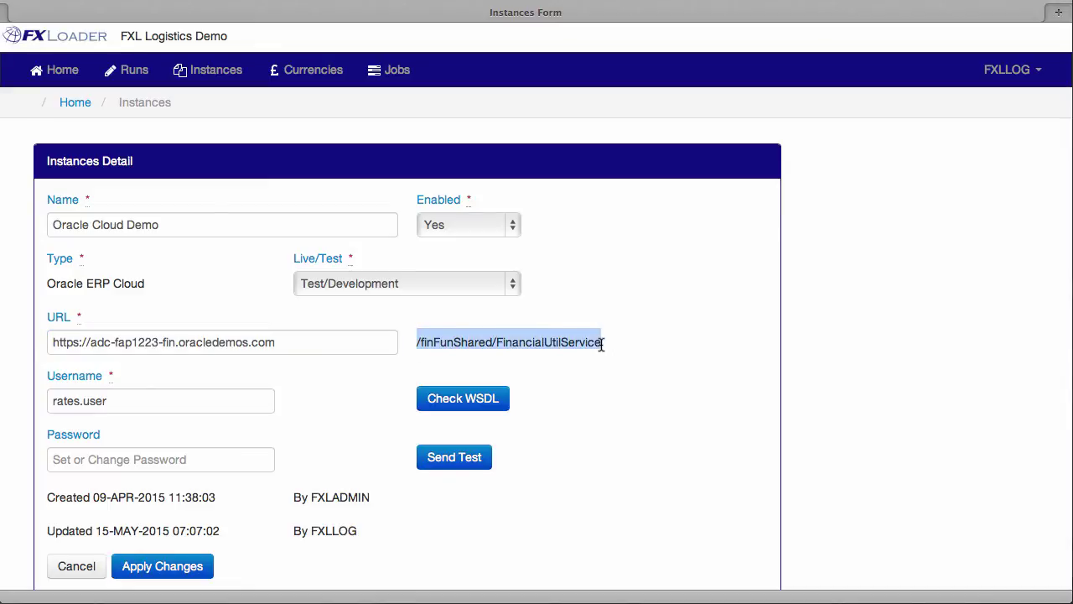
click(483, 400)
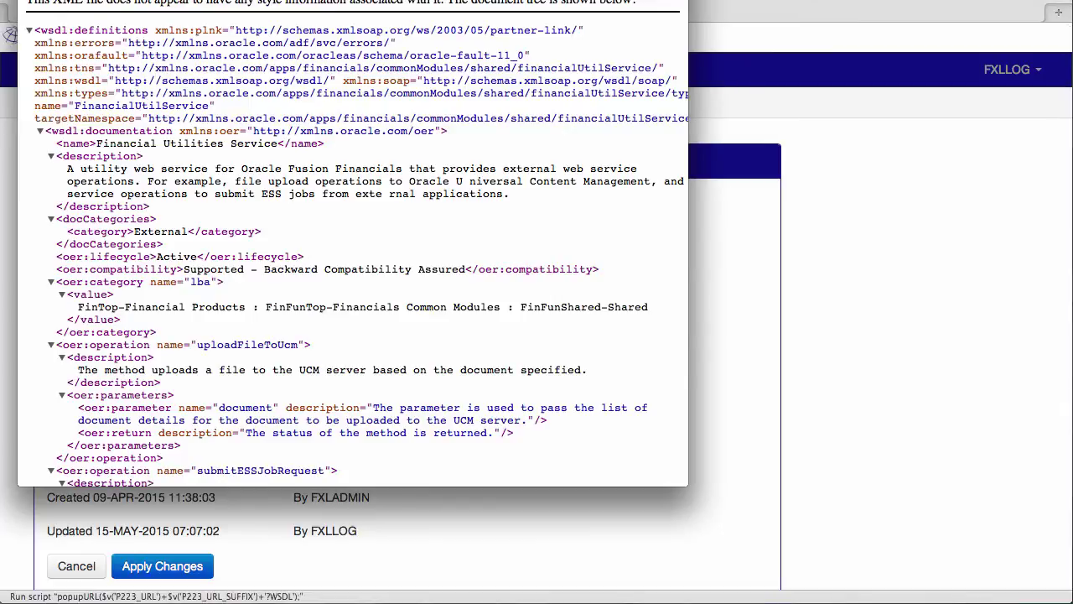
key(super+w)
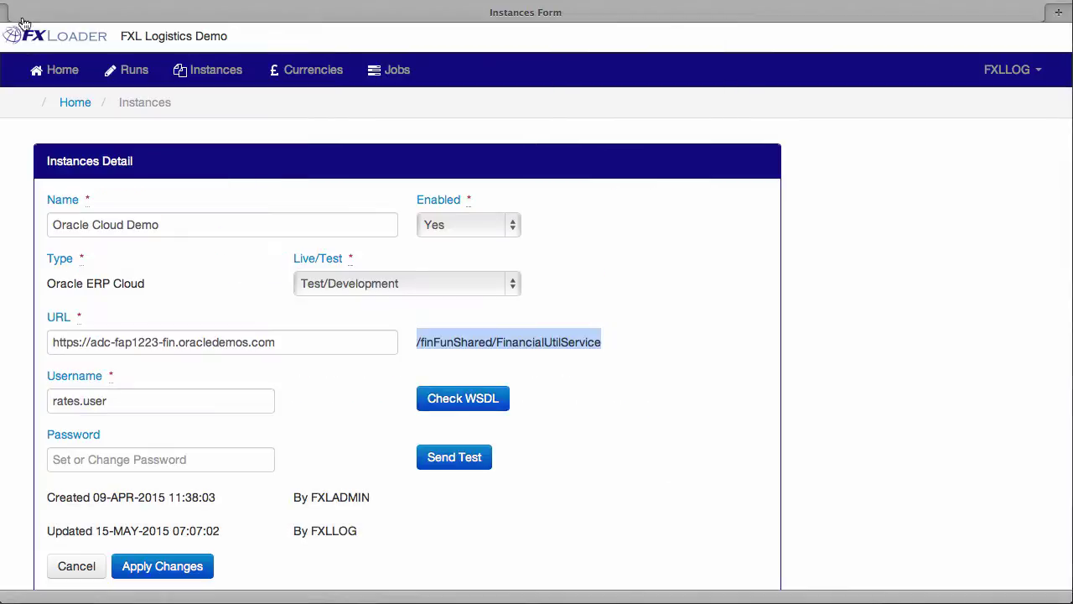
Examine the Oracle Cloud Demo instance's Username and Password fields, and return to the Load stage without saving
click(149, 395)
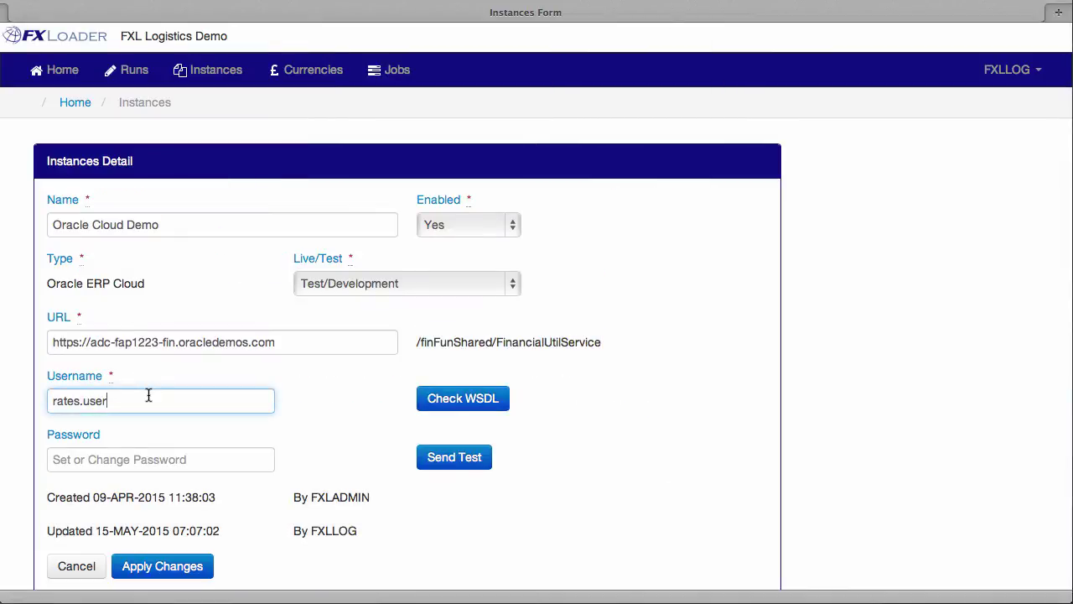
click(210, 459)
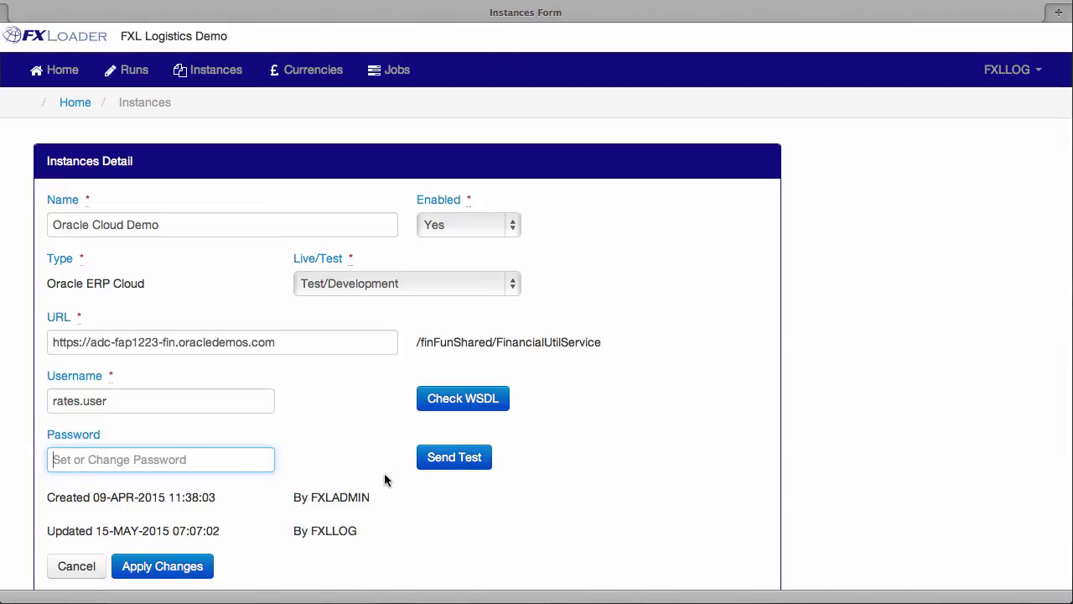
click(67, 576)
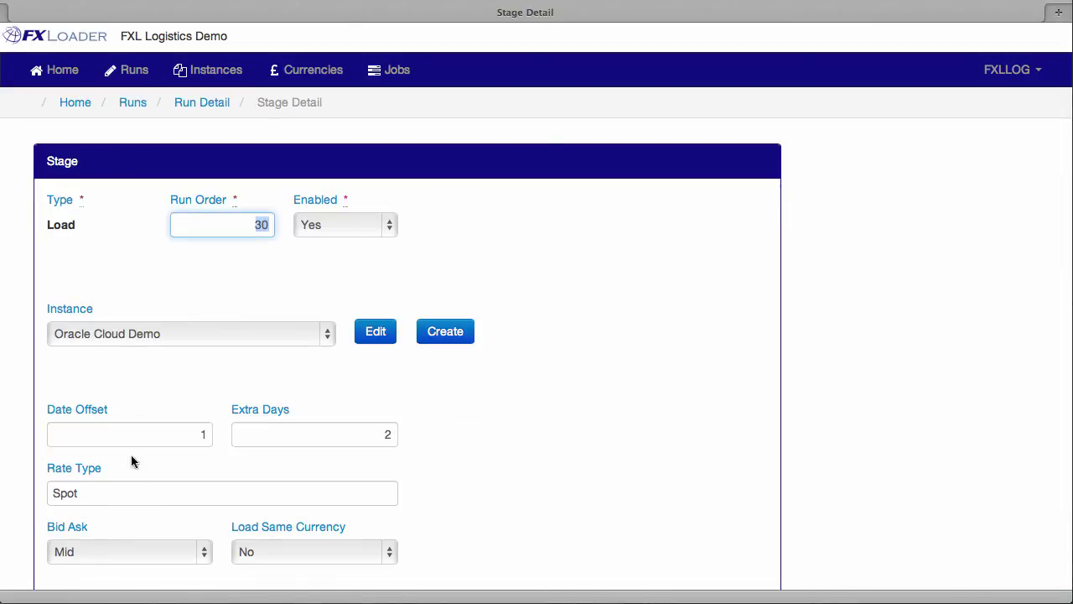
Examine the Load stage's Date Offset, Extra Days and Rate Type fields
click(146, 433)
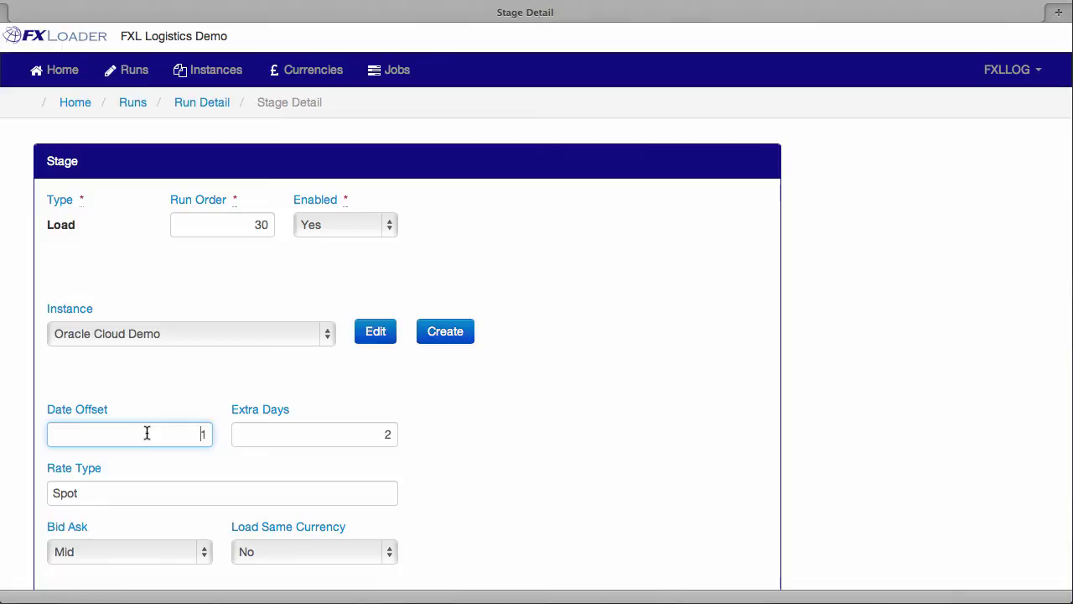
click(331, 430)
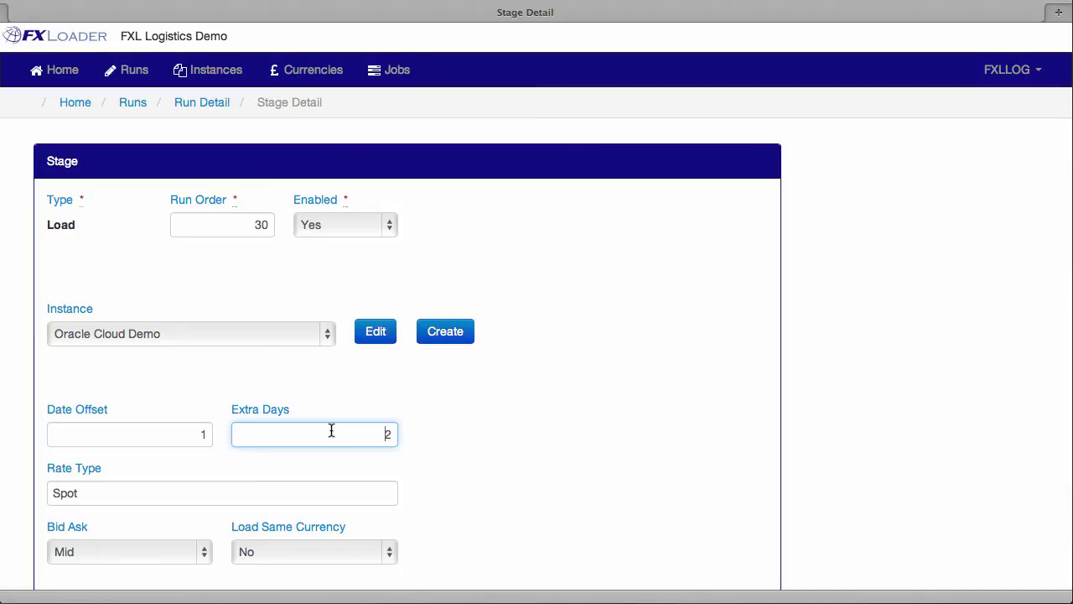
click(231, 494)
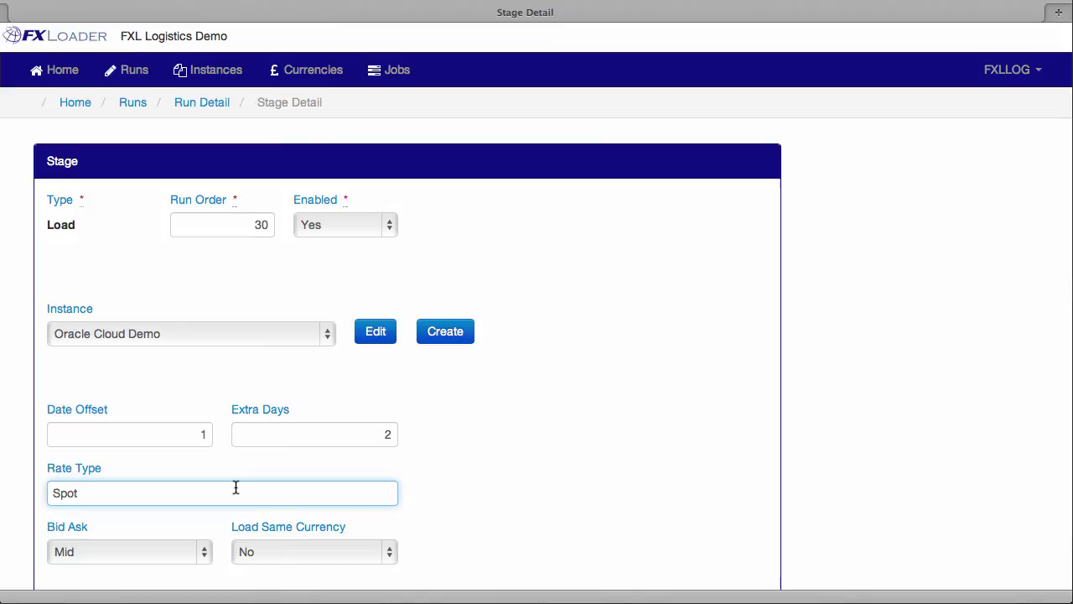
Examine the Load stage's Bid Ask choices and its two rounding fields, and leave the stage without saving
scroll(236, 487, down, 5)
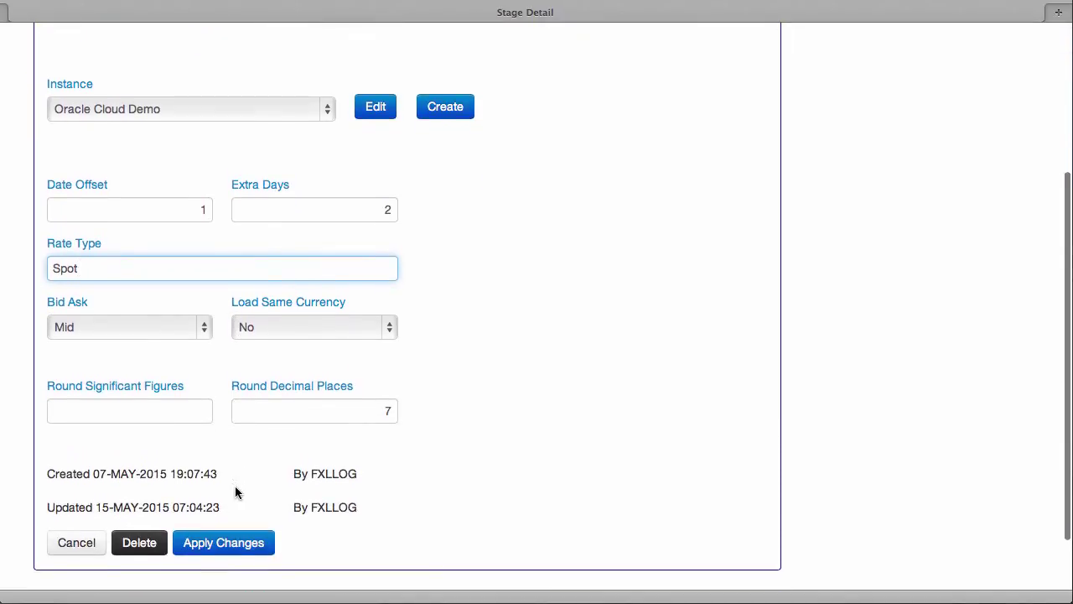
click(204, 329)
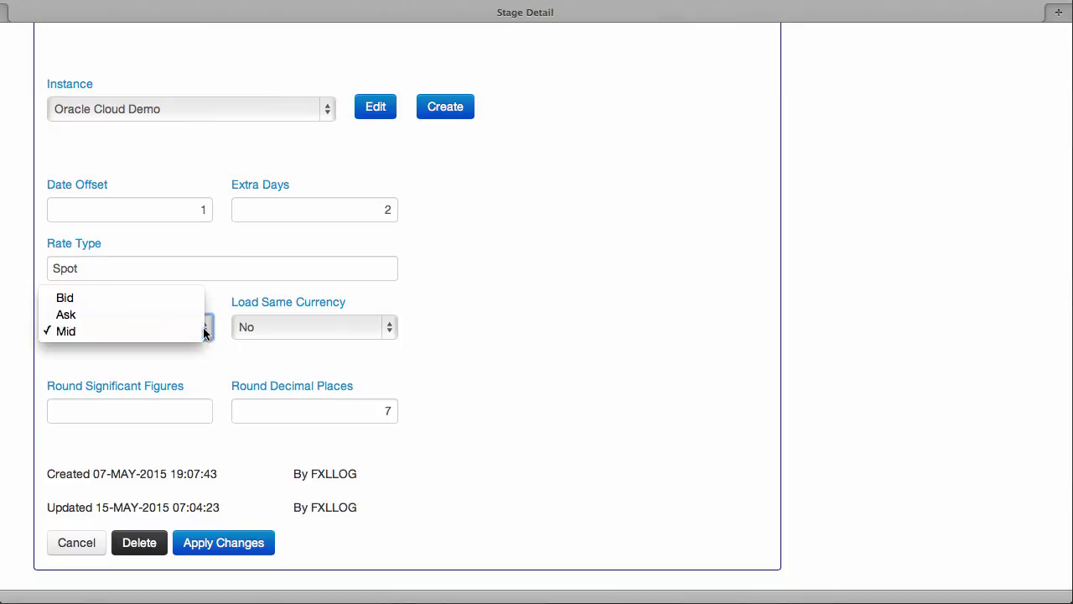
click(204, 332)
click(189, 410)
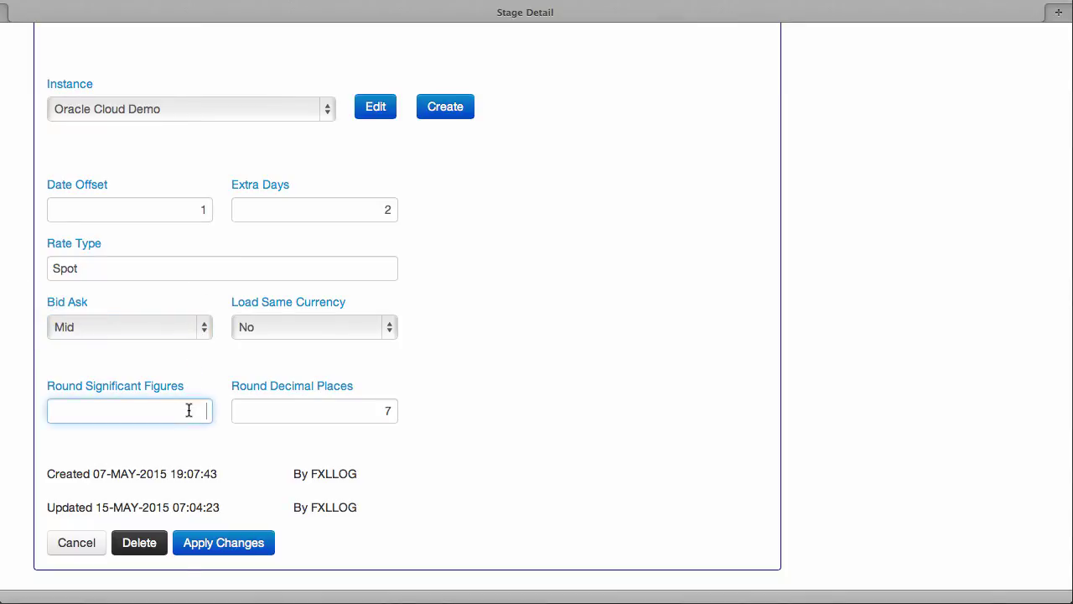
click(274, 409)
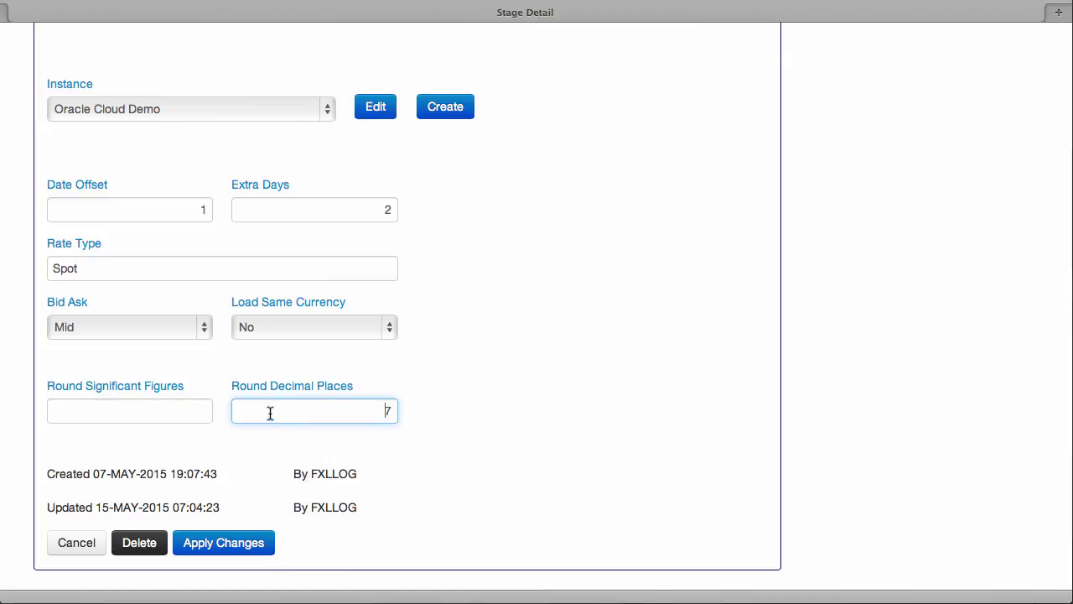
click(76, 543)
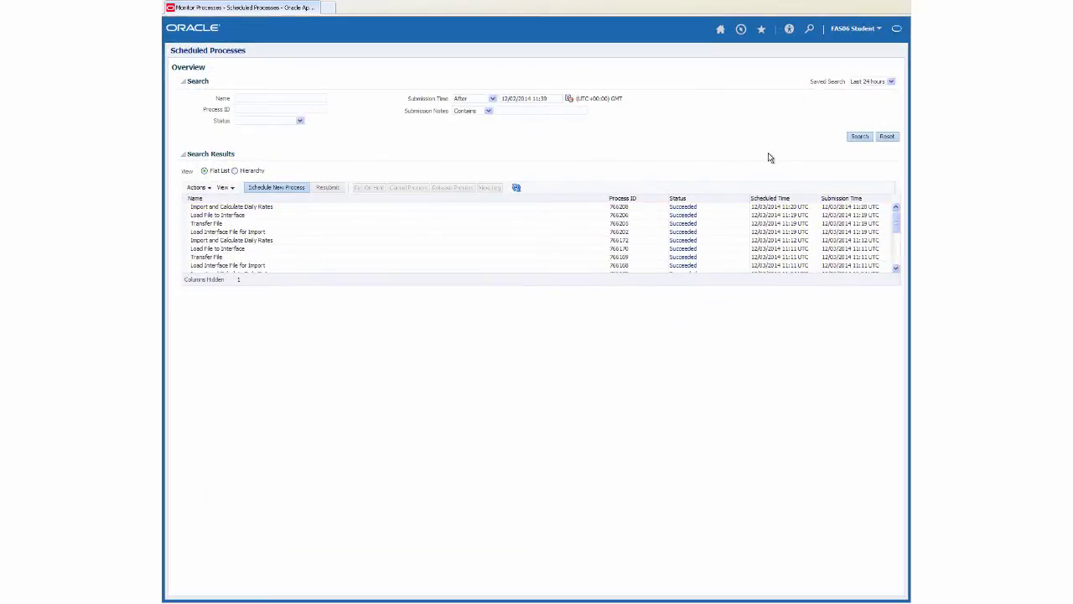
Switch to Oracle Applications' Scheduled Processes and repeat the last-24-hours search to monitor the rate import processes
click(857, 138)
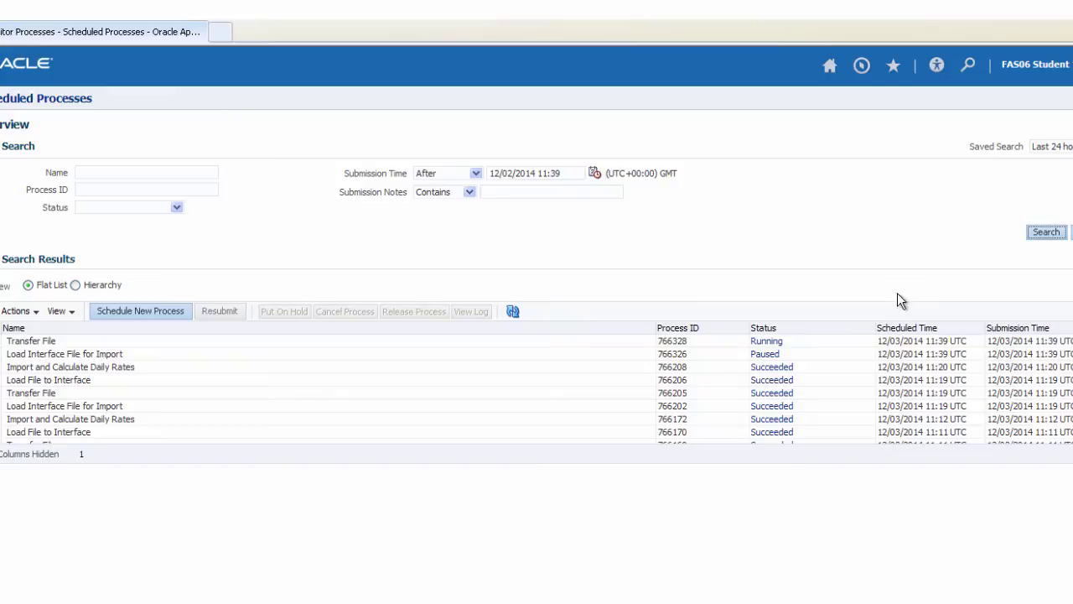
click(1048, 236)
click(1048, 236)
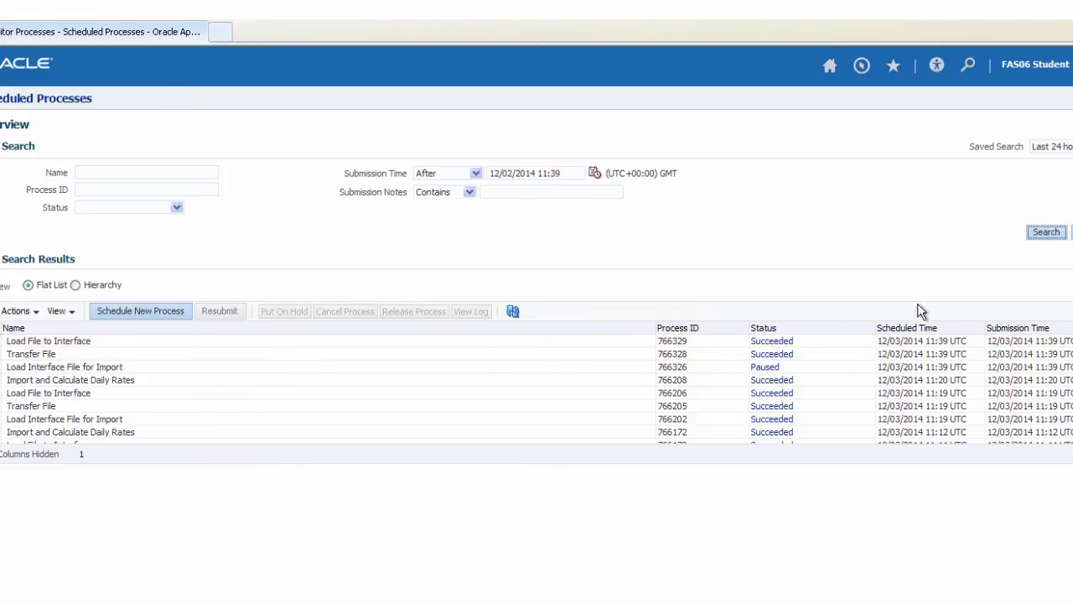
click(1049, 235)
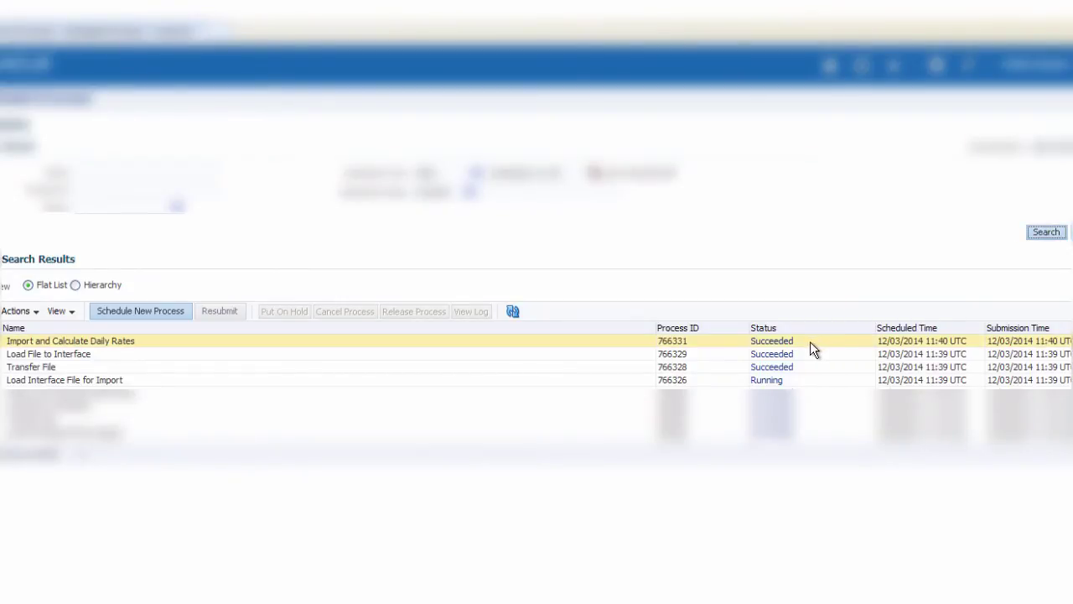
click(1046, 236)
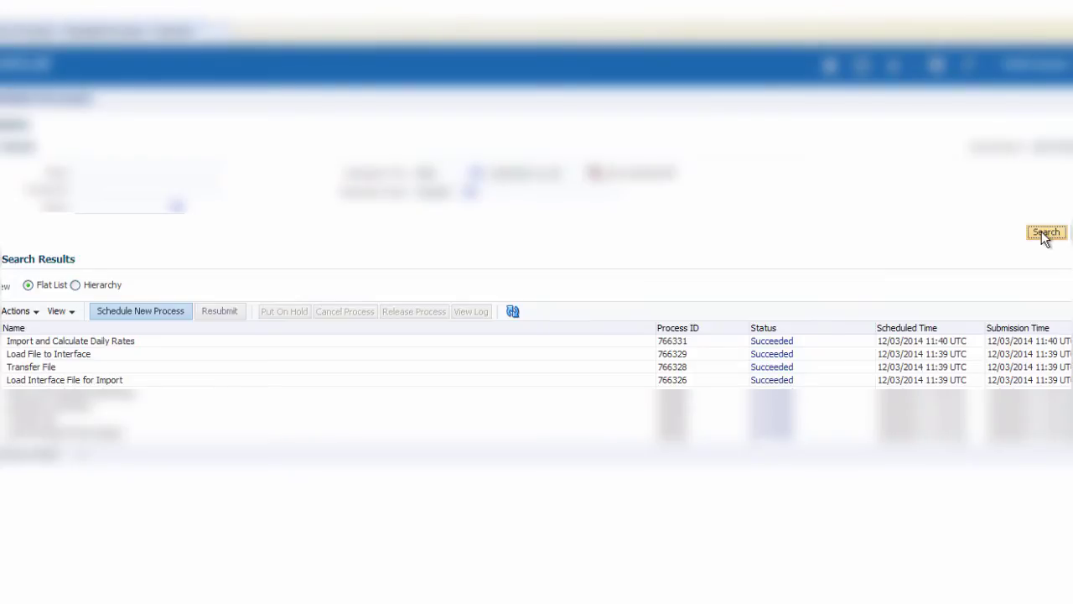
Check the job status of the latest Import and Calculate Daily Rates process and open its log attachment
click(781, 343)
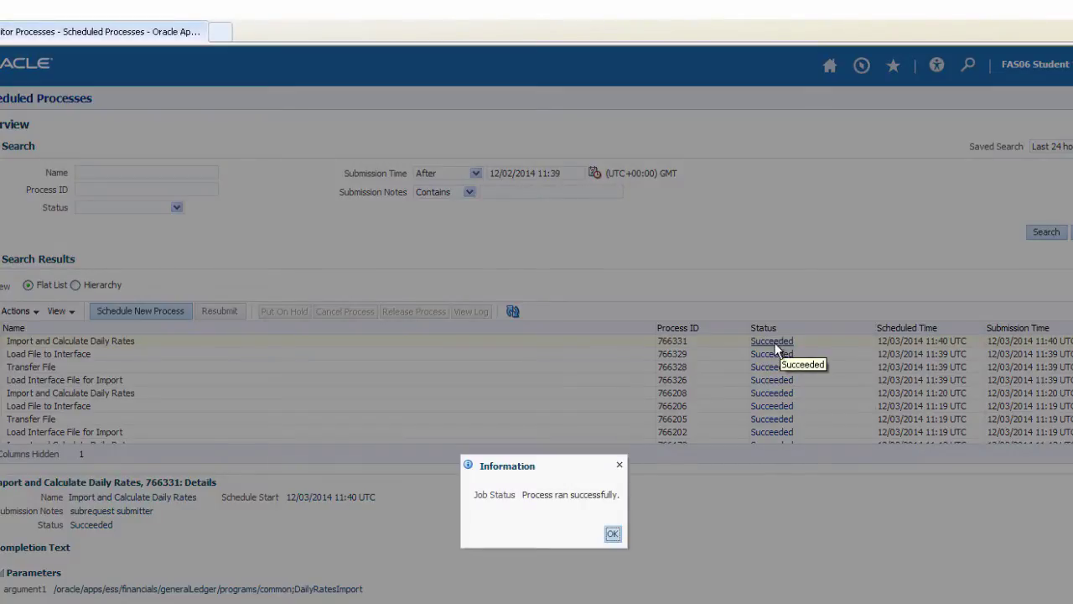
click(612, 535)
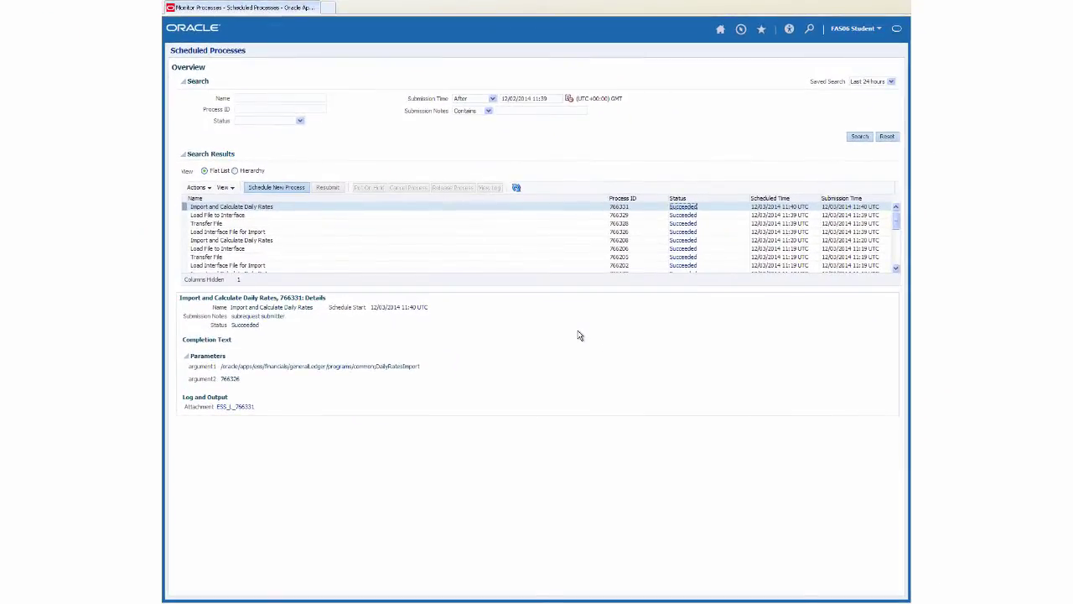
click(243, 407)
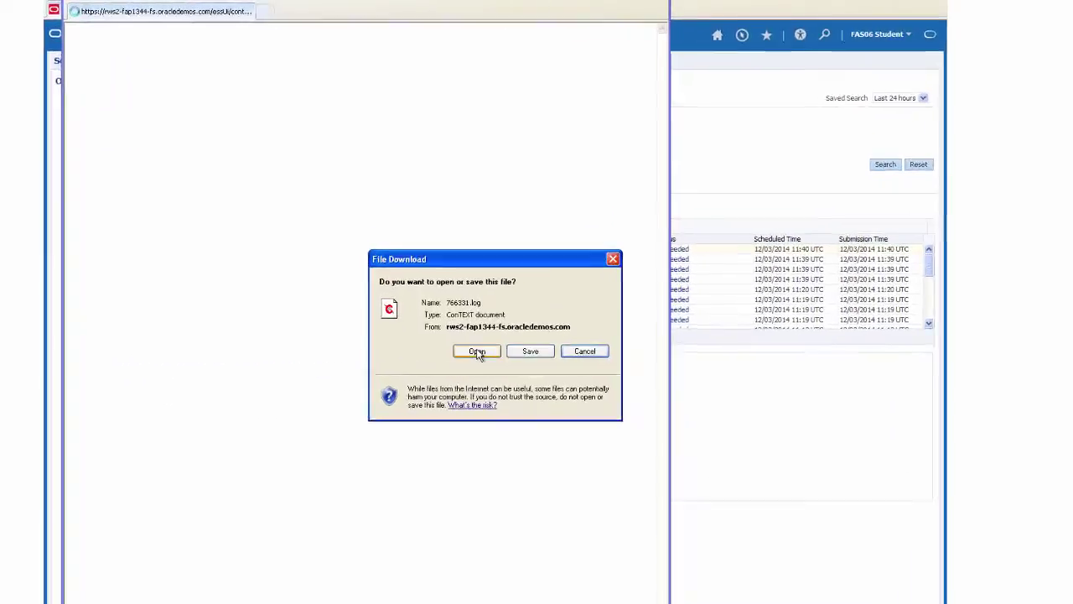
click(477, 352)
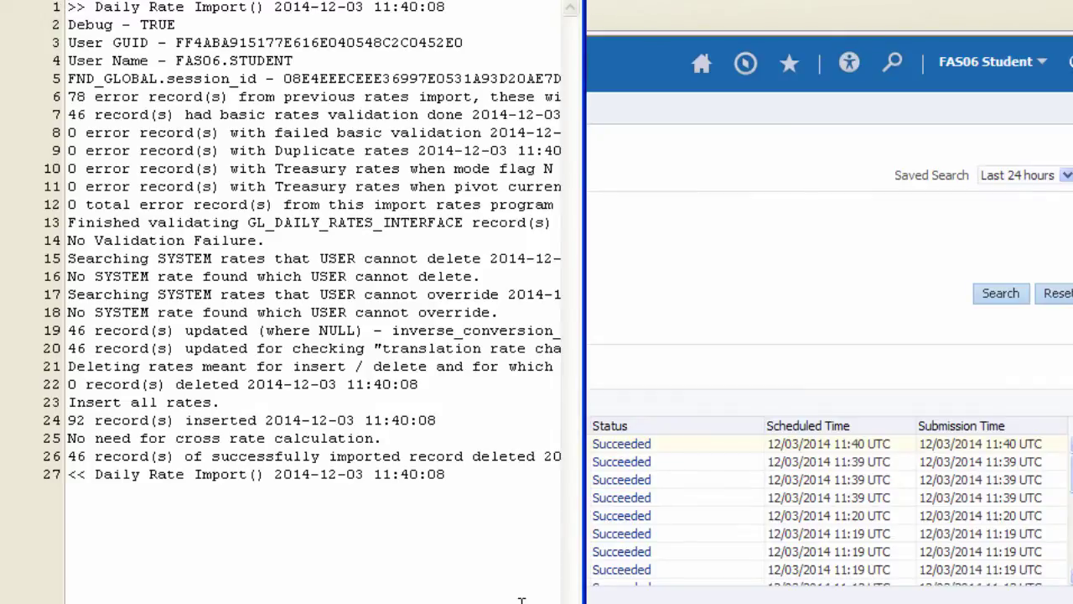
Widen the daily rate import log and highlight line 20 on updated records and line 24 on inserted records
drag(584, 587, 1066, 575)
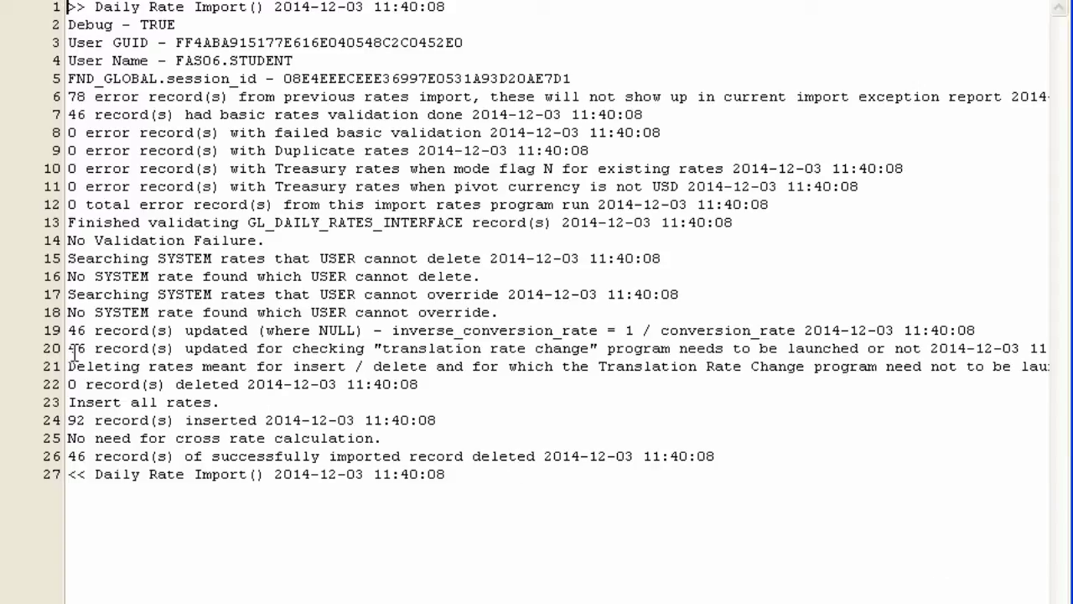
drag(68, 348, 68, 367)
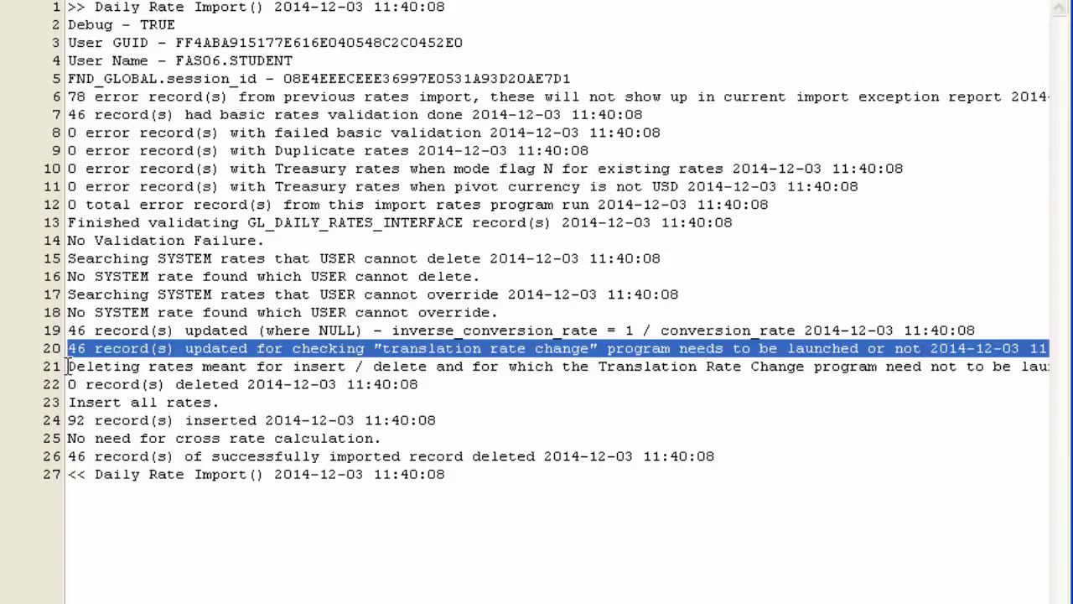
drag(68, 420, 67, 438)
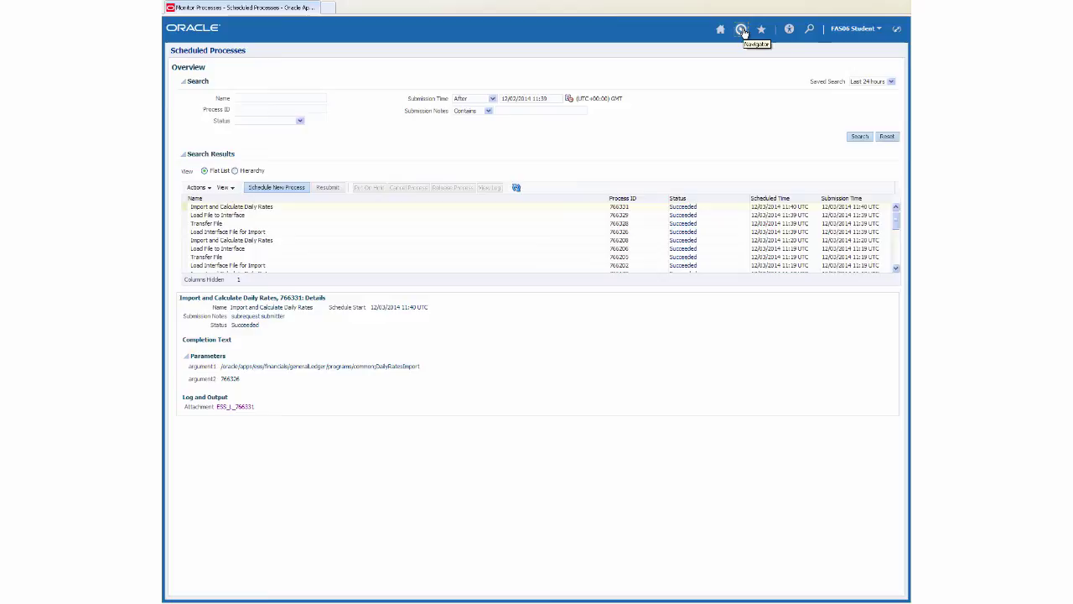
Go to Period Close and open the Daily Rates search in the Currency Rates Manager
click(742, 31)
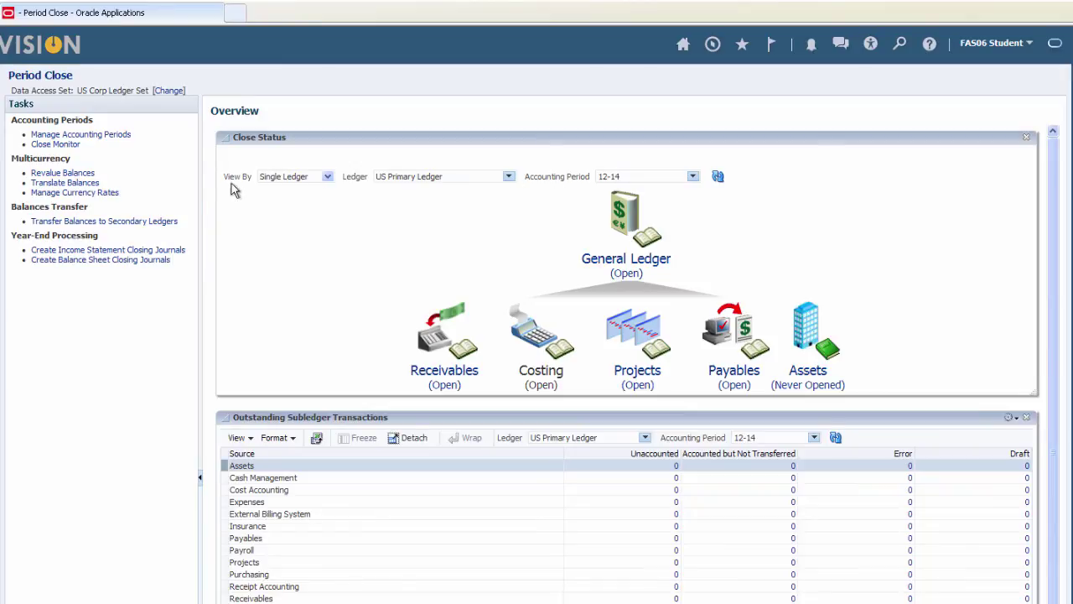
click(108, 194)
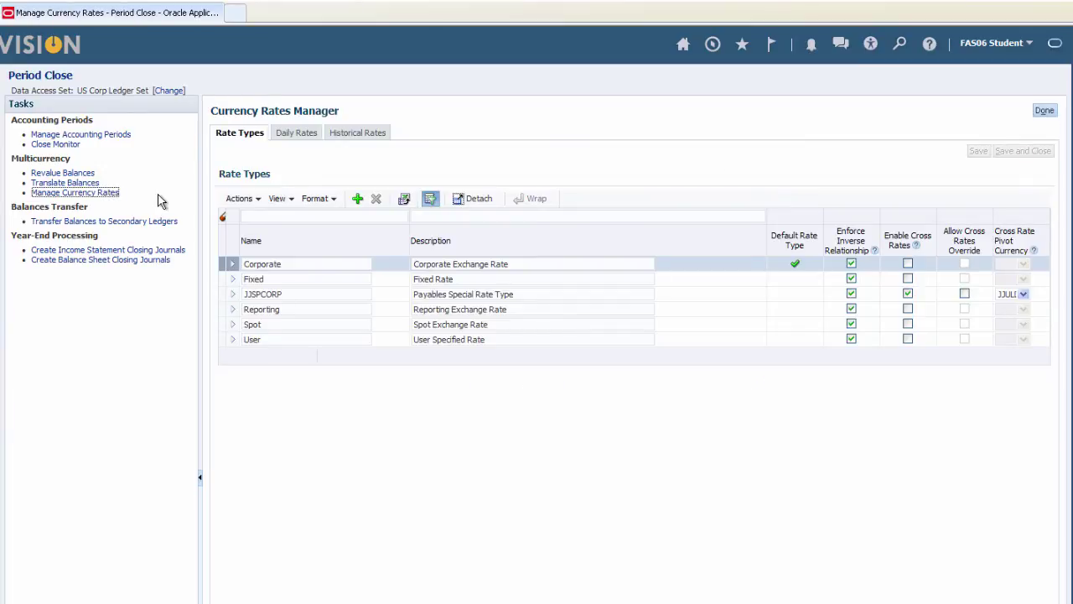
click(304, 134)
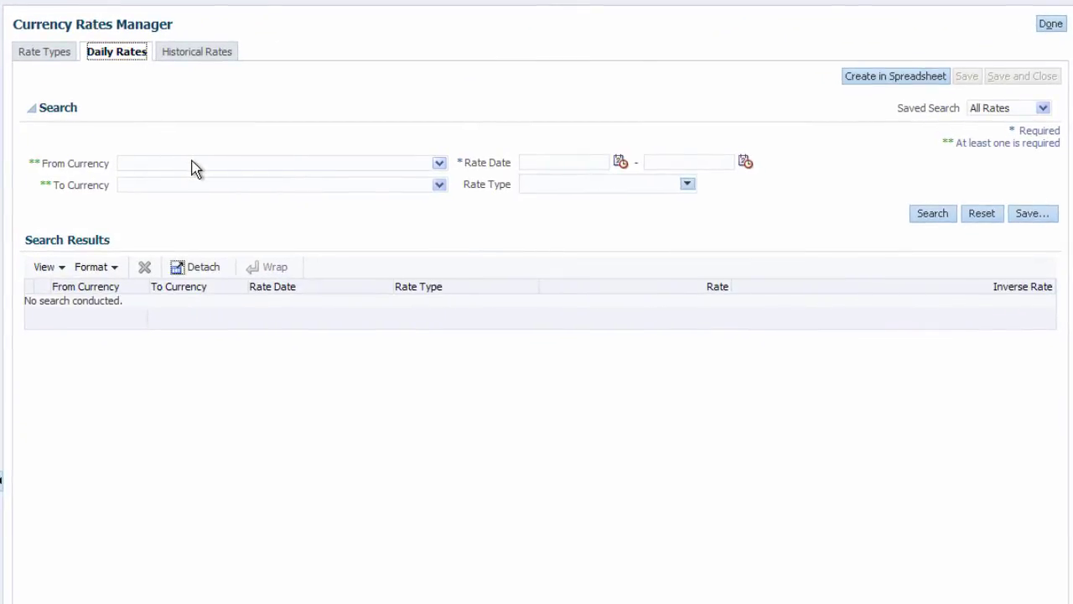
Search the daily rates from USD - US Dollar for 11/22/2014 to 11/22/2014 with the Spot rate type
click(192, 163)
click(192, 190)
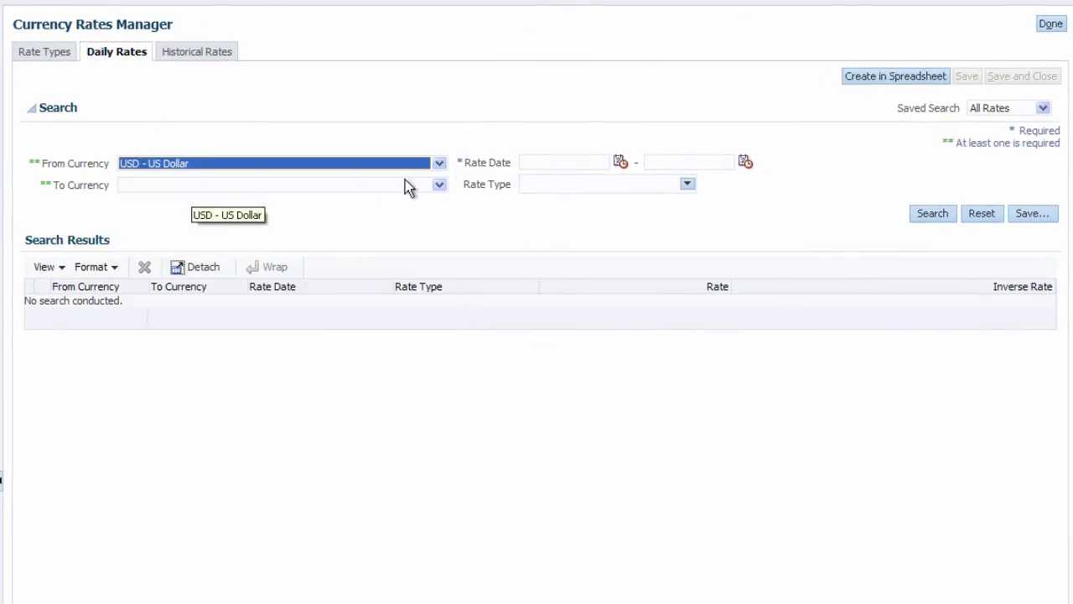
click(541, 161)
text(11/22/14)
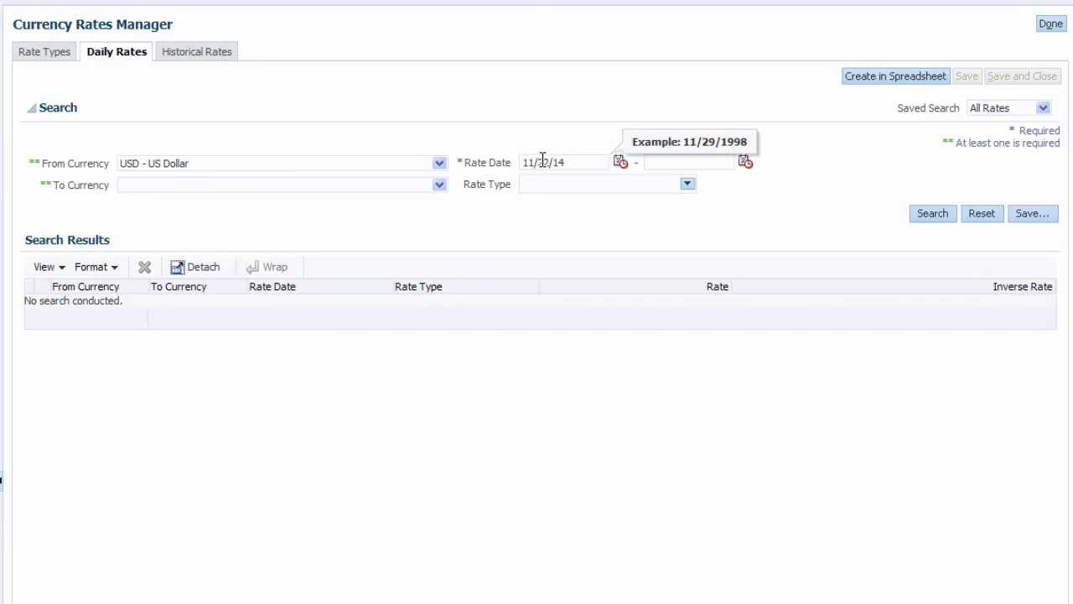
click(687, 161)
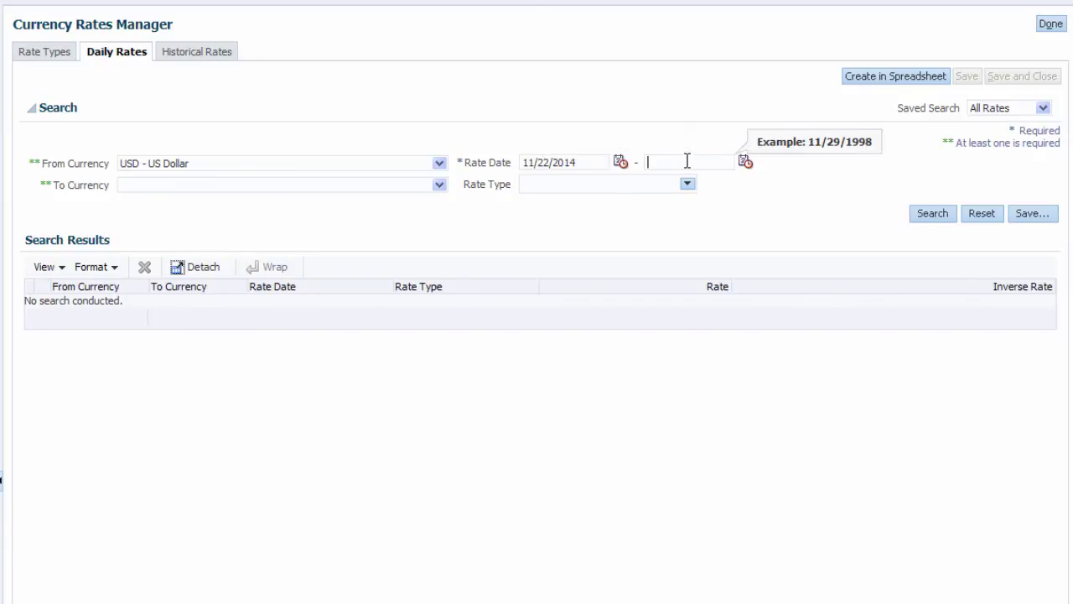
text(1)
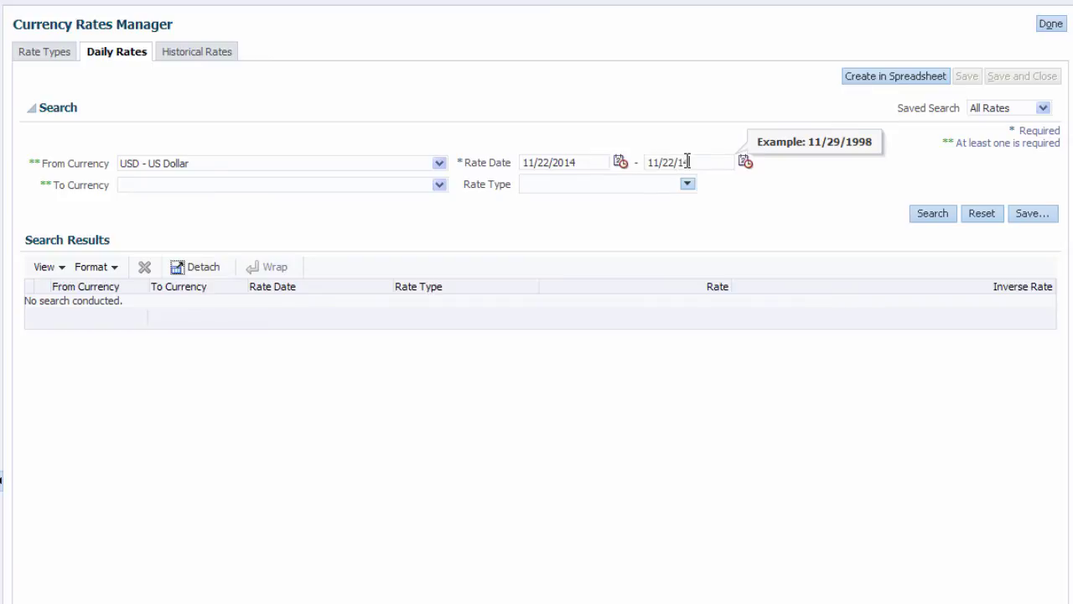
text(1/22/2014)
click(687, 184)
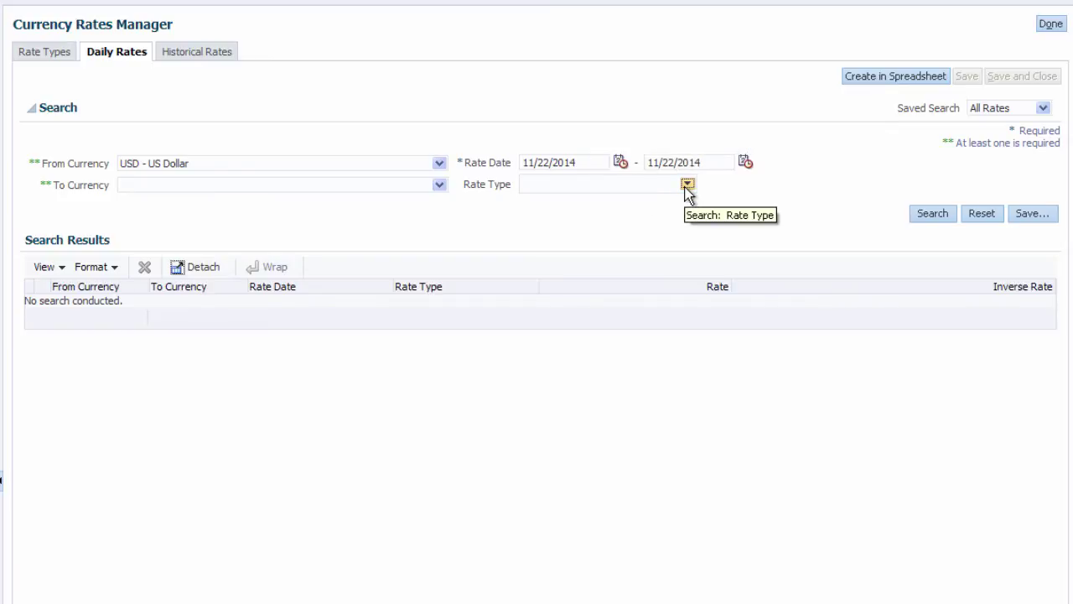
click(688, 184)
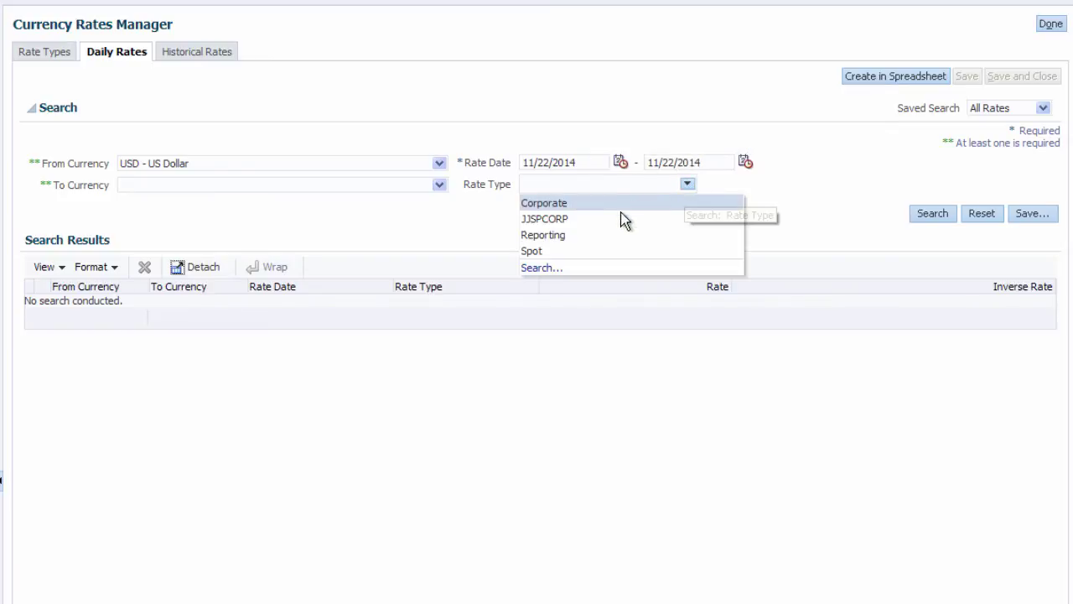
click(594, 251)
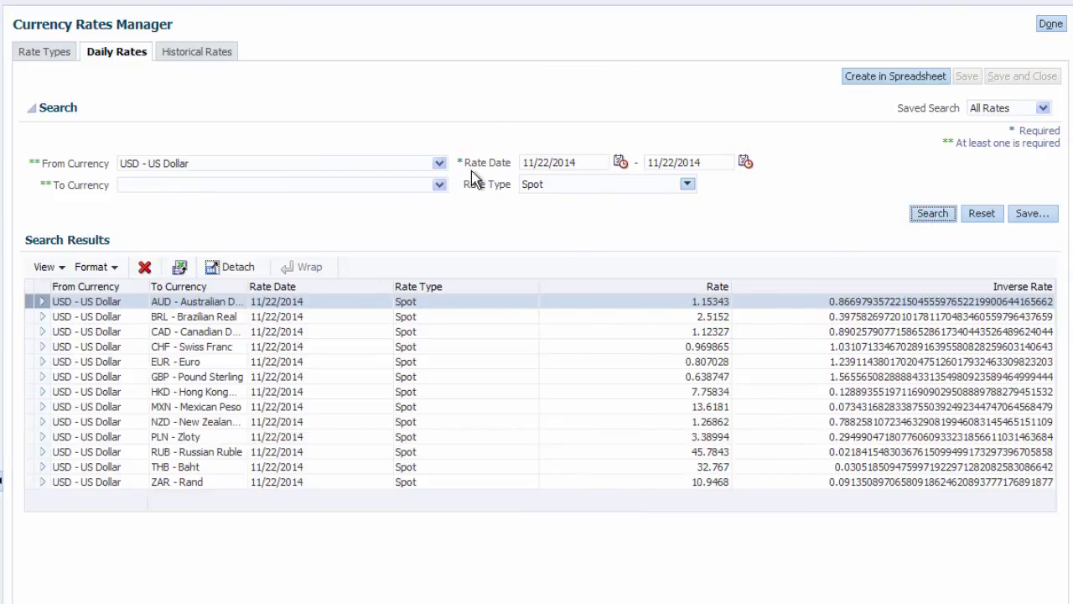
Repeat the daily rates search with EUR - Euro as the From Currency
click(401, 167)
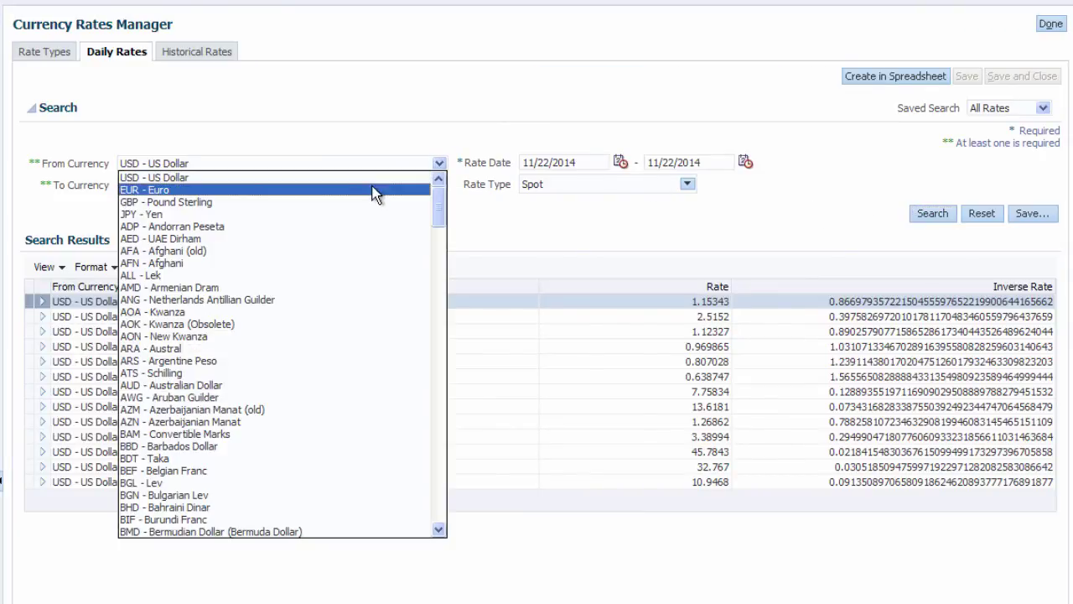
click(373, 189)
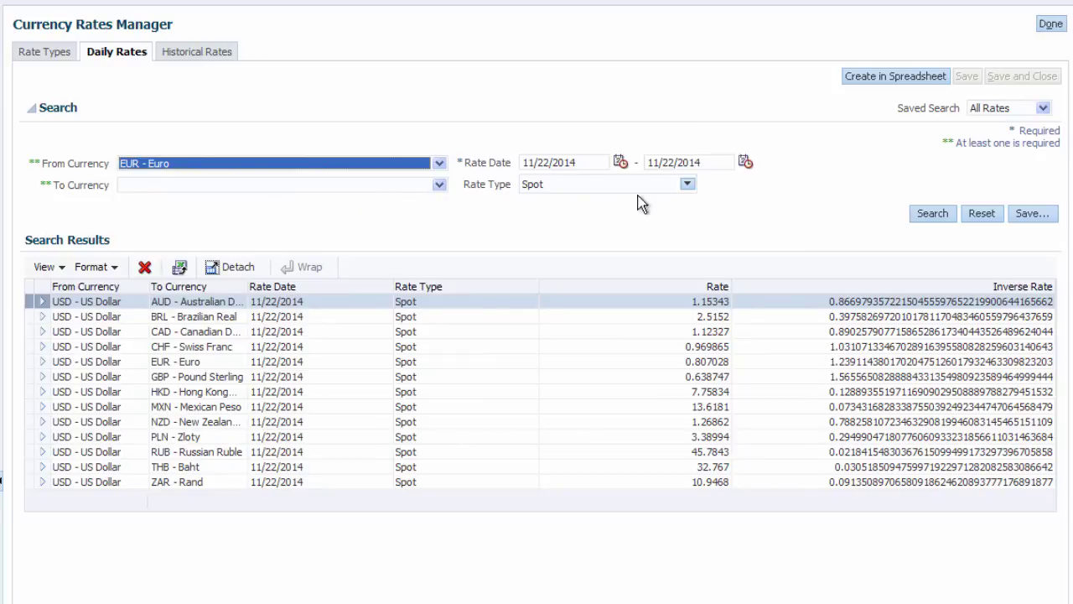
click(932, 214)
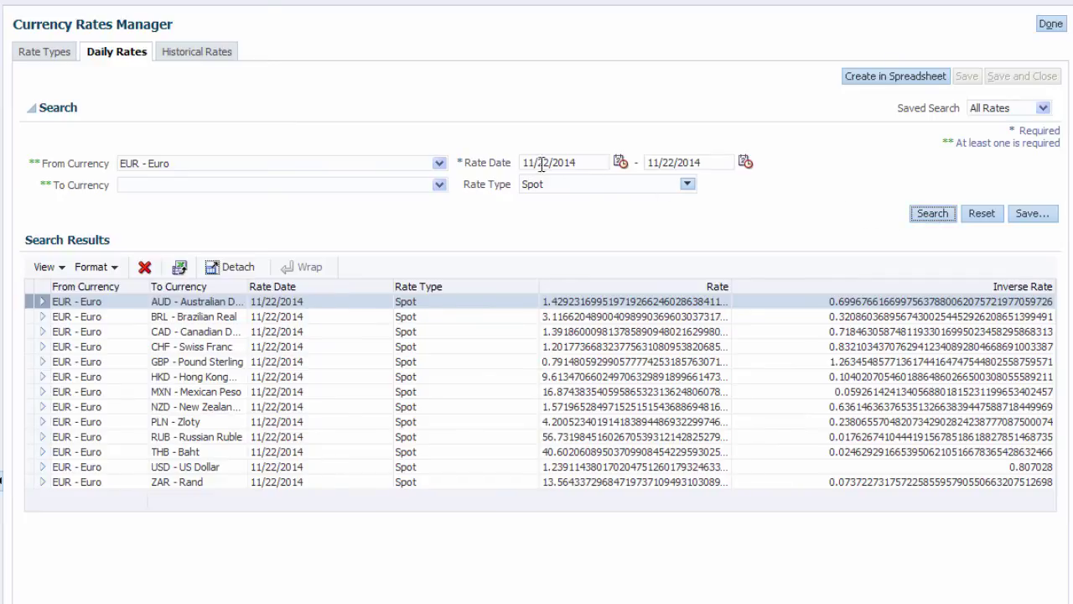
Change the From Currency to CAD - Canadian Dollar and rerun the daily rates search
click(390, 164)
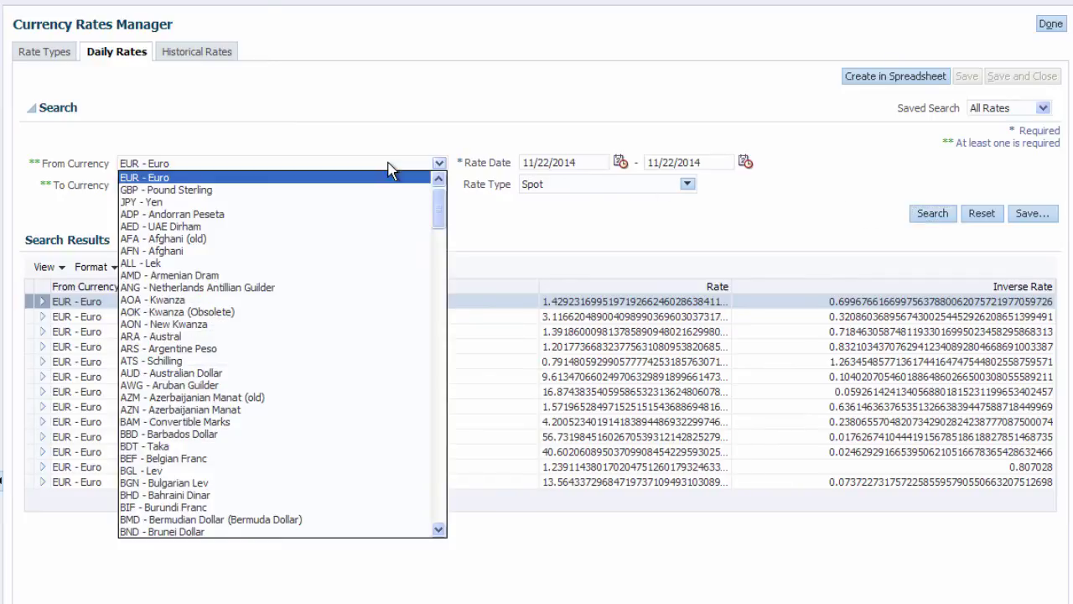
click(439, 244)
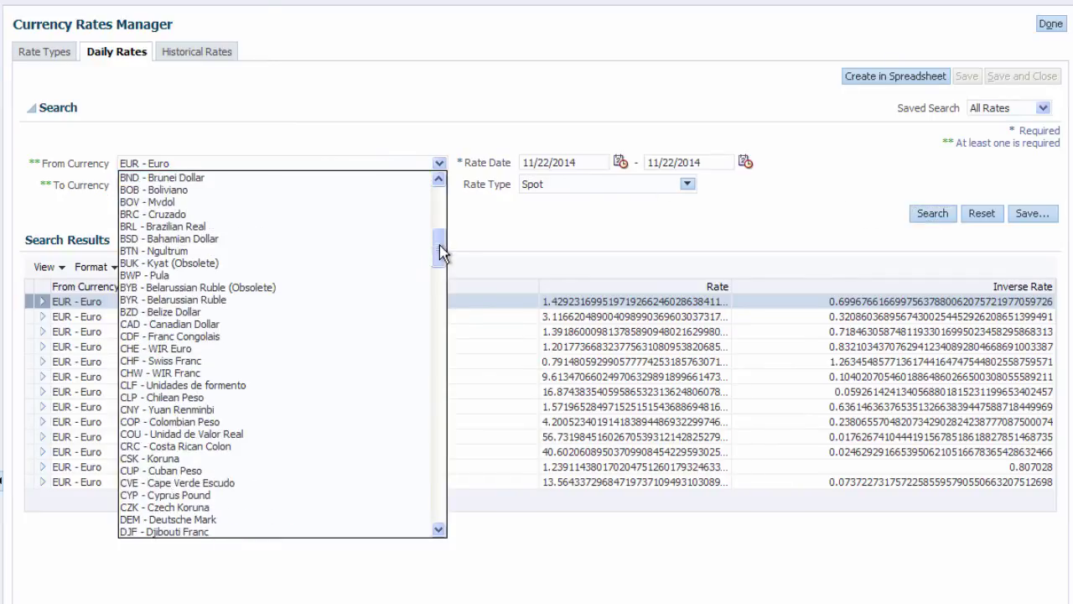
click(297, 324)
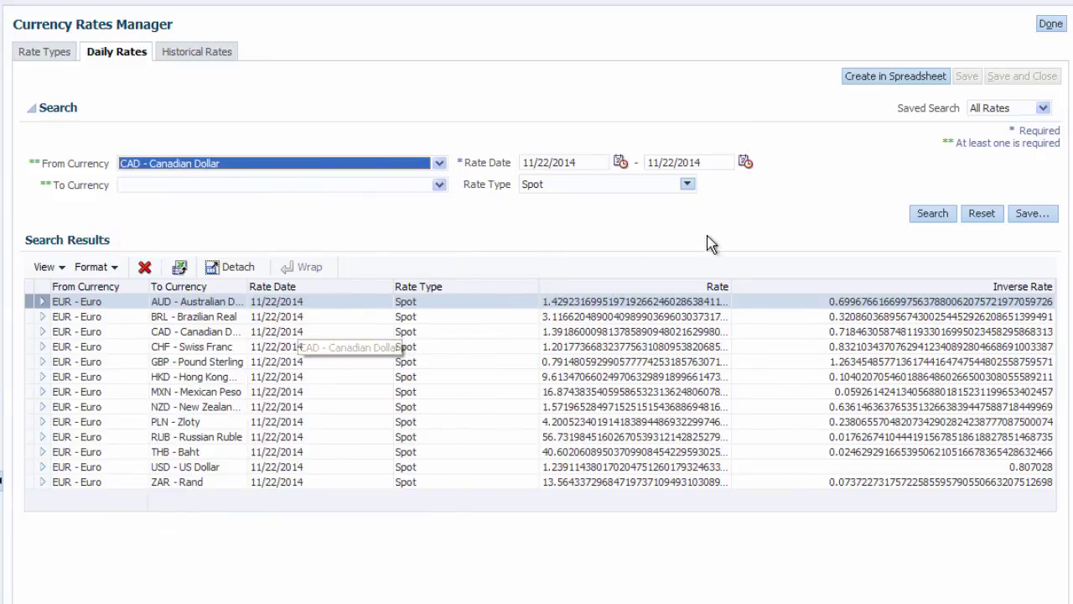
click(930, 218)
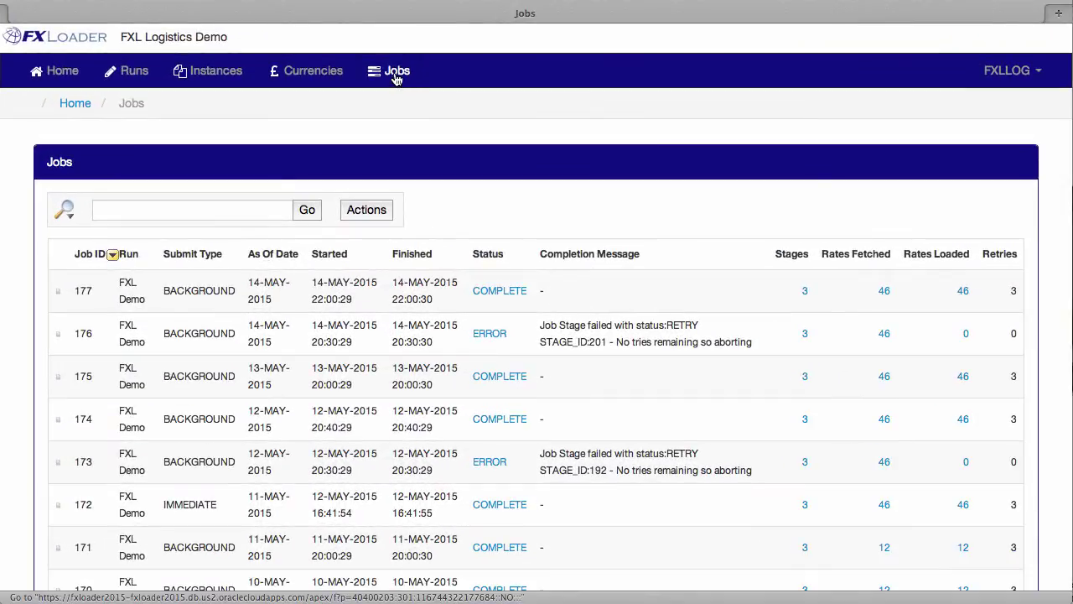
Switch to FXLoader's Jobs list, examine the log of completed job 177, and return to the list
click(497, 293)
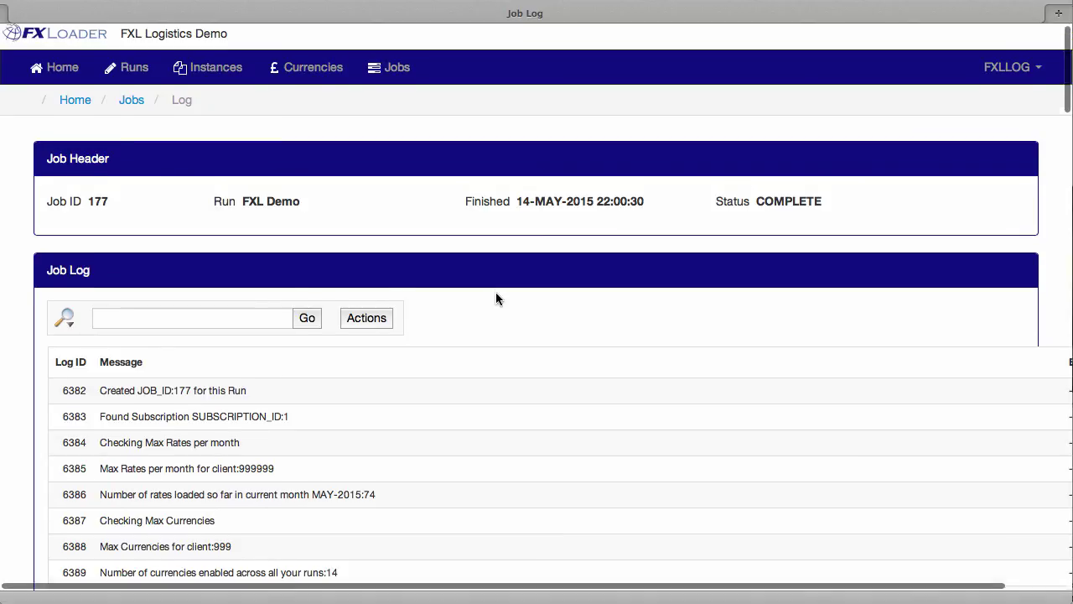
scroll(495, 293, down, 10)
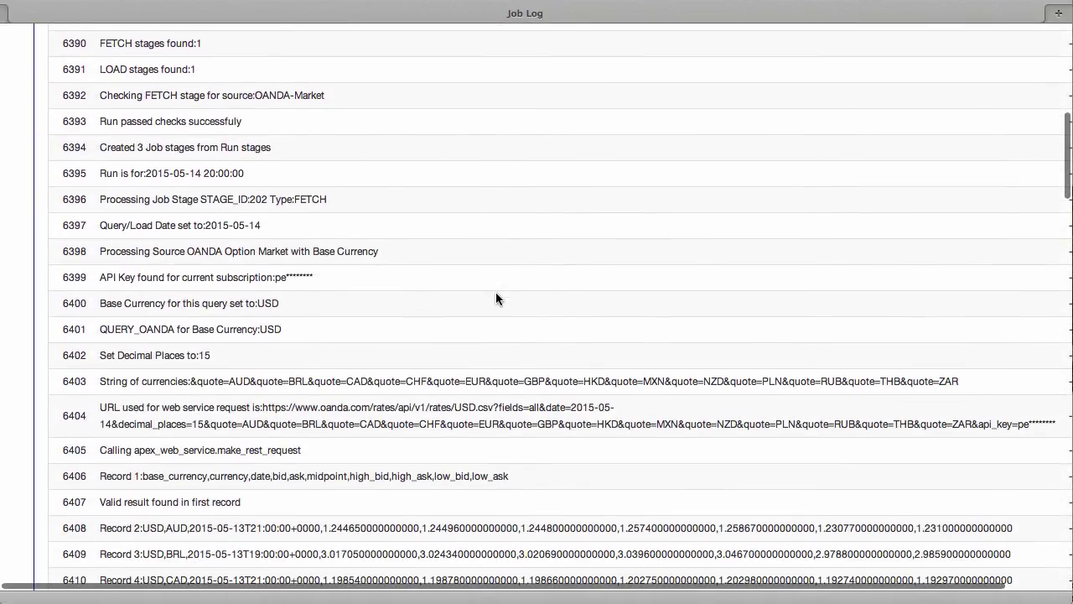
scroll(496, 298, up, 10)
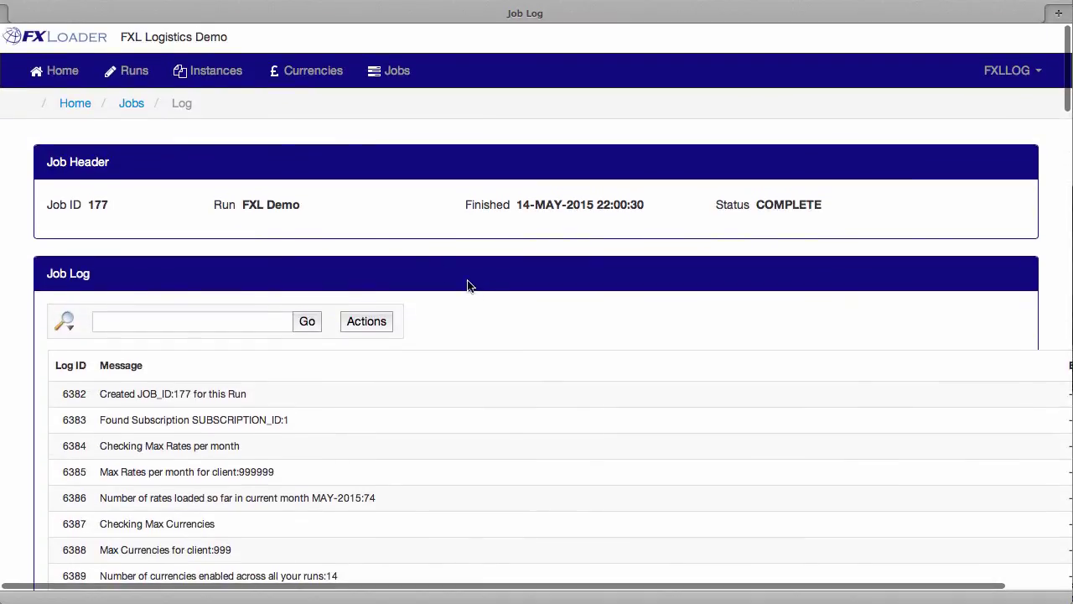
click(132, 103)
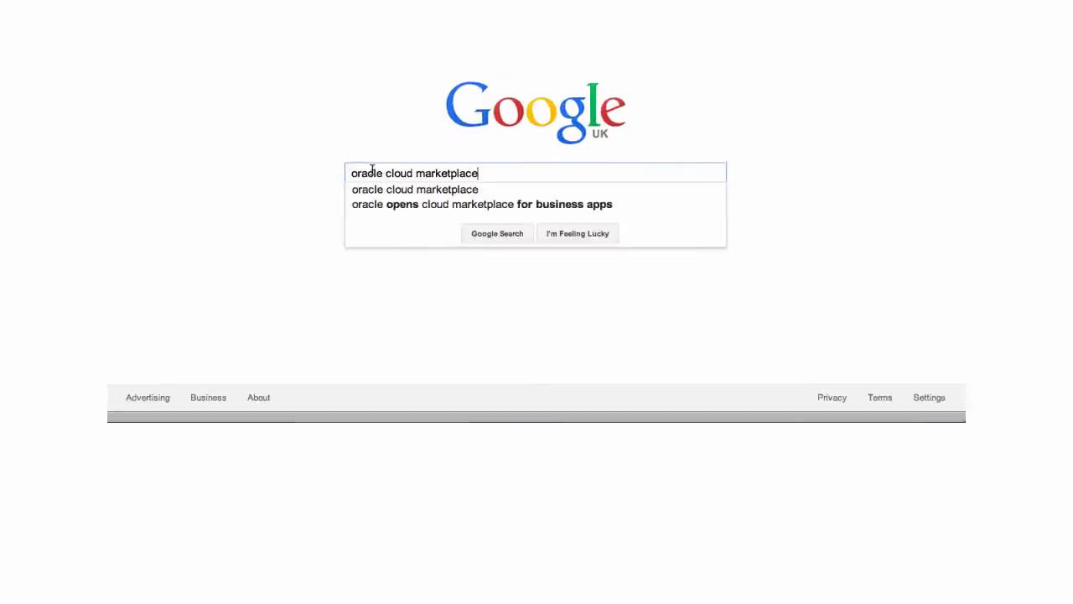
Search Google for "oracle cloud marketplace", open the Oracle Cloud Marketplace home page and find FXLoader under Financials Cloud
key(Return)
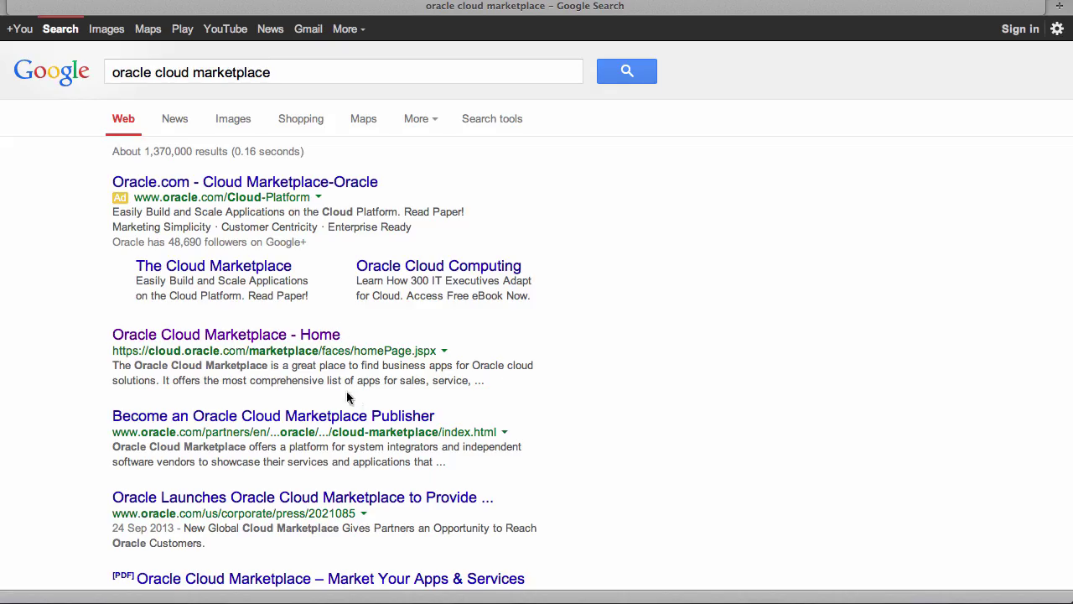
click(299, 336)
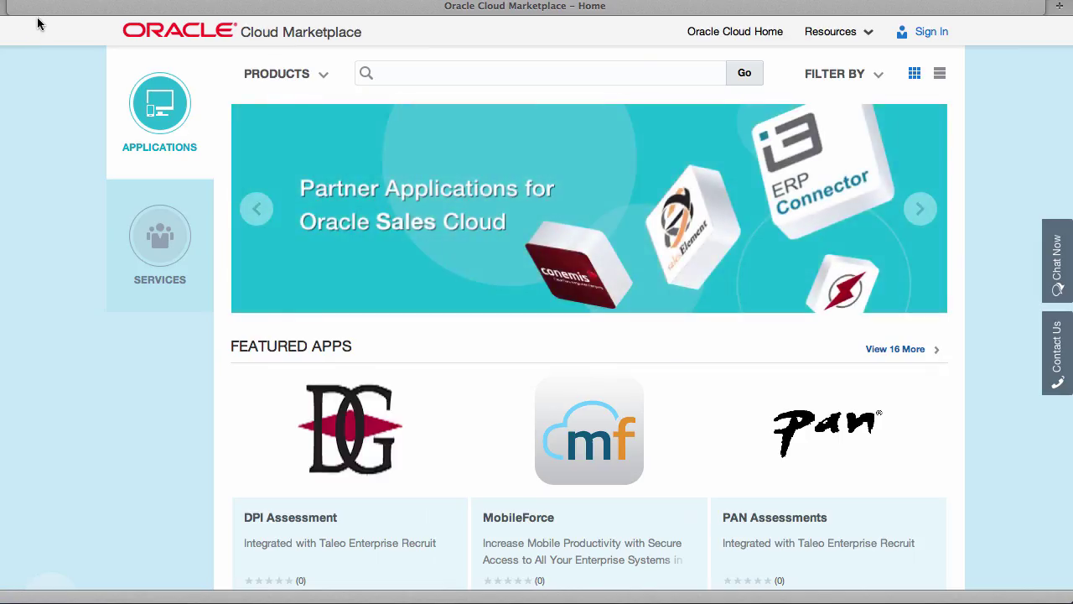
scroll(37, 24, down, 15)
scroll(37, 23, down, 5)
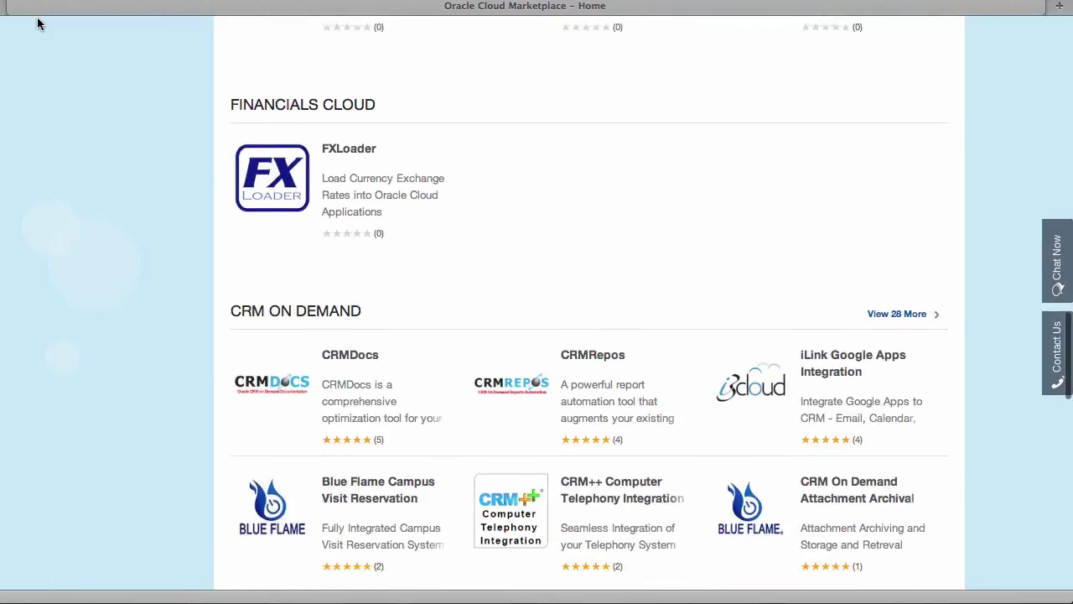